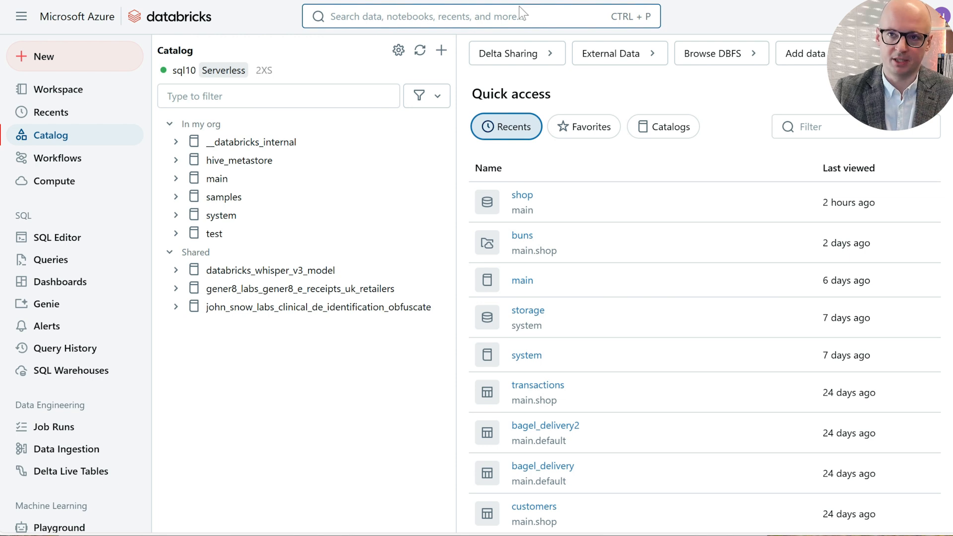
Step: Start a new external connection of type SQL Server and name it azure_sql
{"action": "left_click", "coordinate": [440, 51]}
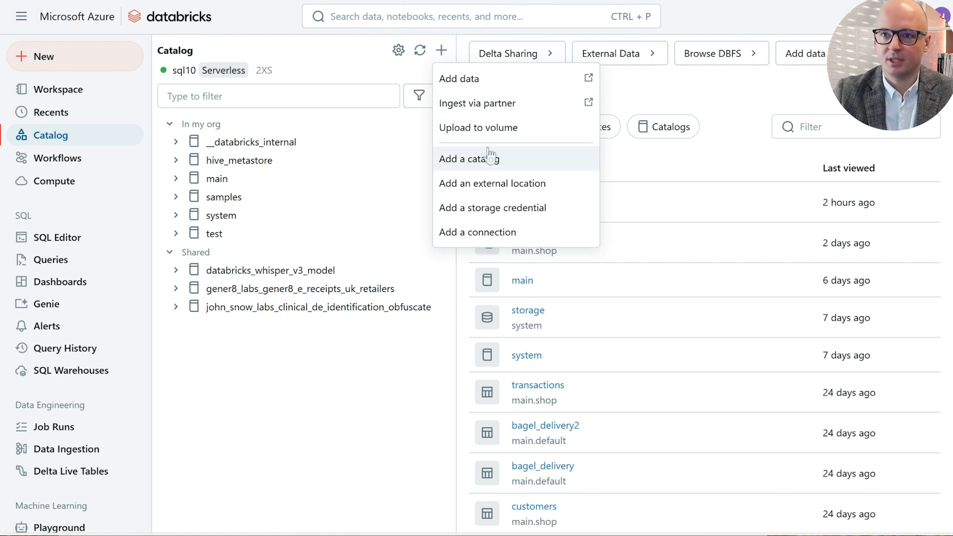
{"action": "left_click", "coordinate": [491, 233]}
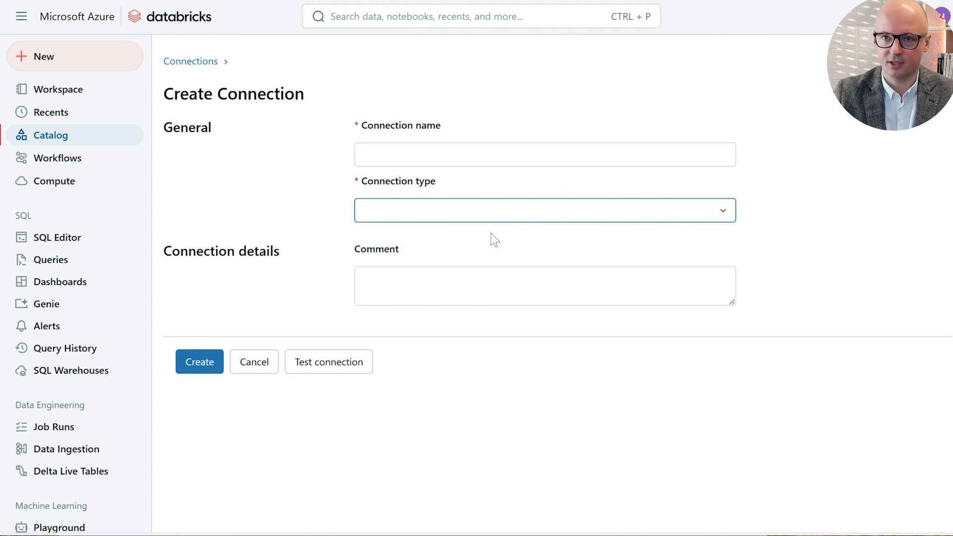
{"action": "left_click", "coordinate": [421, 214]}
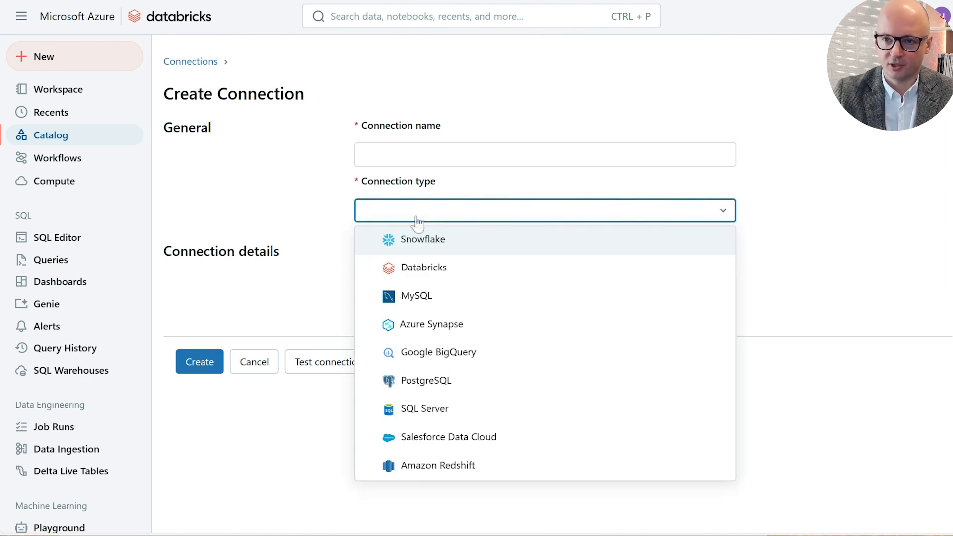
{"action": "left_click", "coordinate": [431, 410]}
{"action": "left_click", "coordinate": [373, 152]}
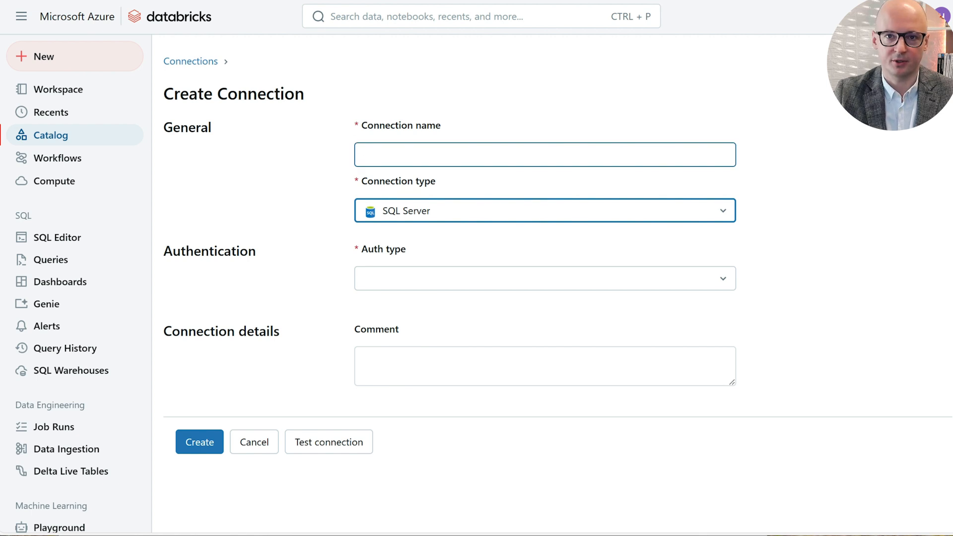
{"action": "type", "text": "azu"}
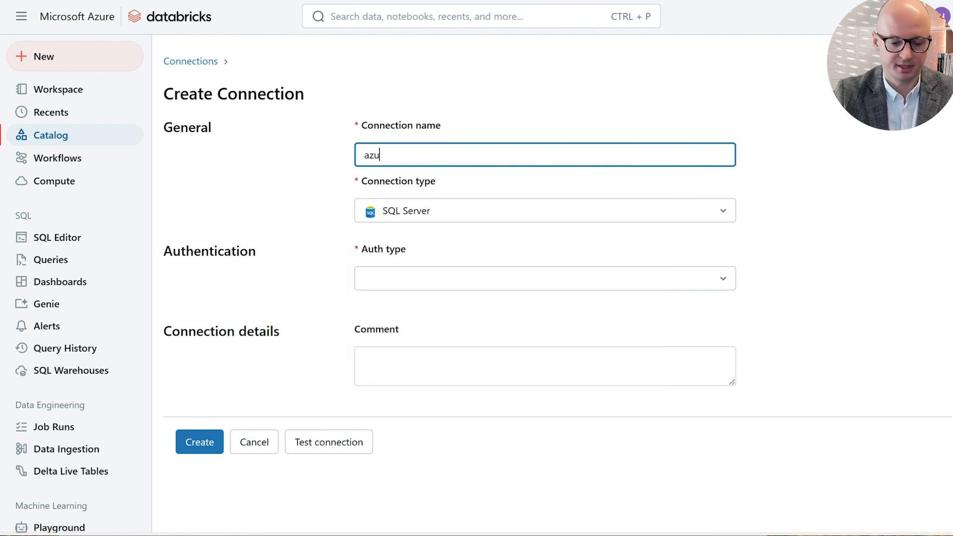
{"action": "type", "text": "re_sql"}
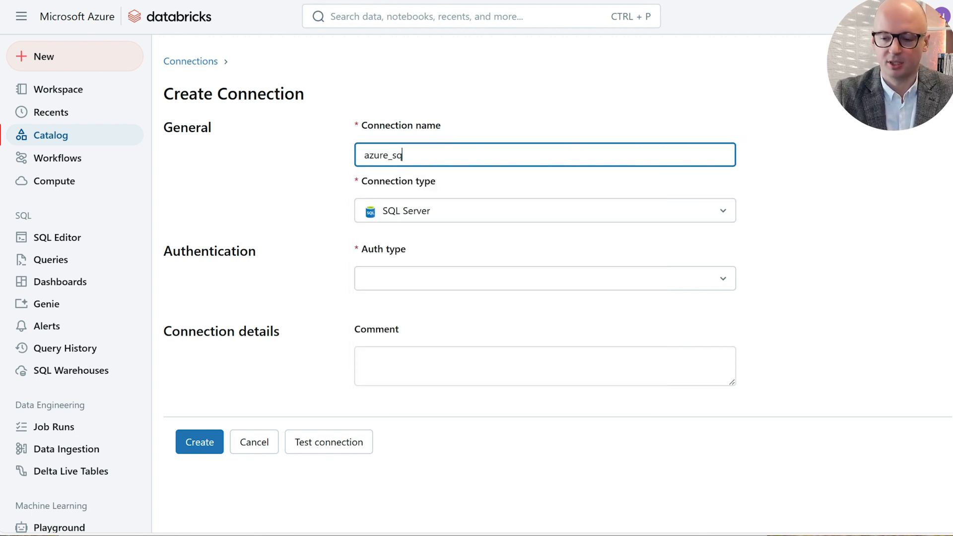
Step: Set the authentication type to Username and password and enter the host hubertsqleastus2.database.windows.net
{"action": "left_click", "coordinate": [435, 278]}
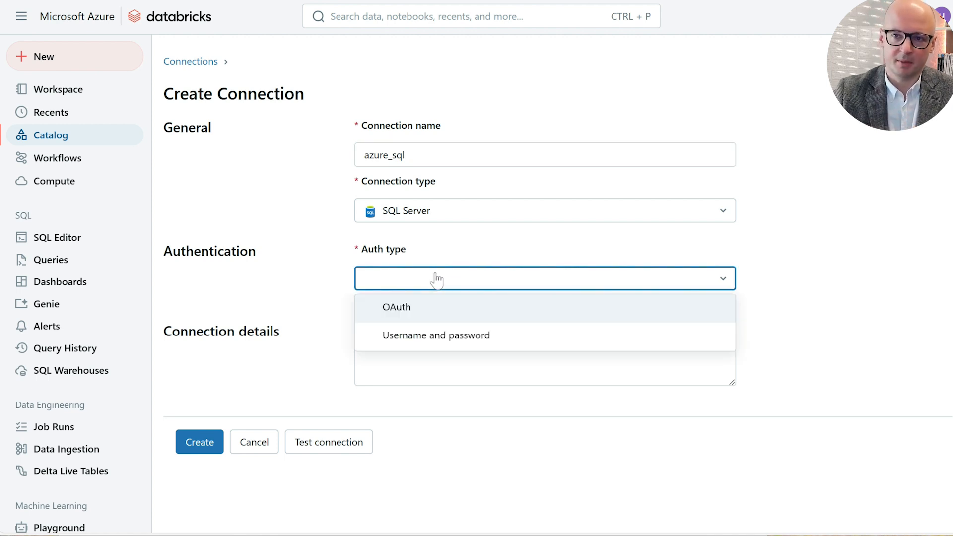
{"action": "left_click", "coordinate": [405, 336]}
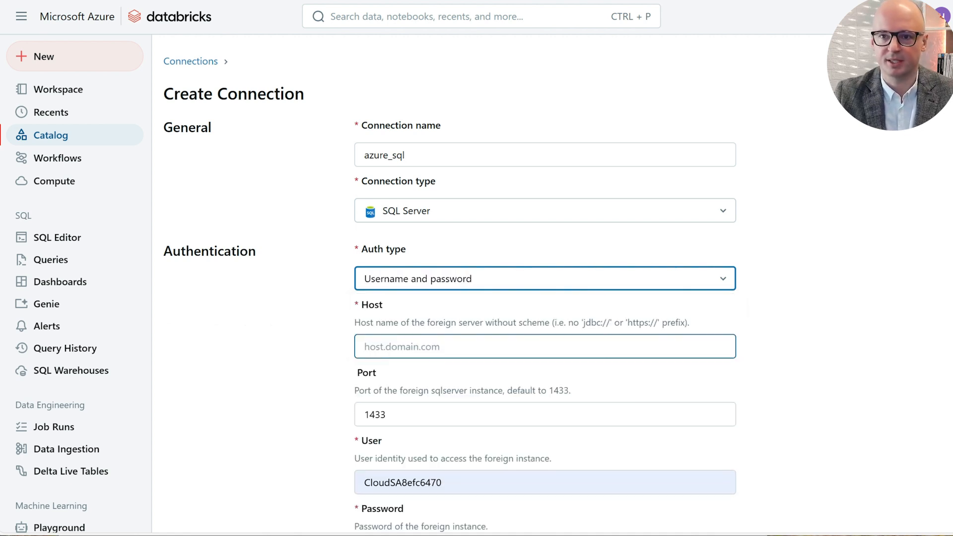
{"action": "scroll", "coordinate": [419, 330], "scroll_direction": "down", "scroll_amount": 1}
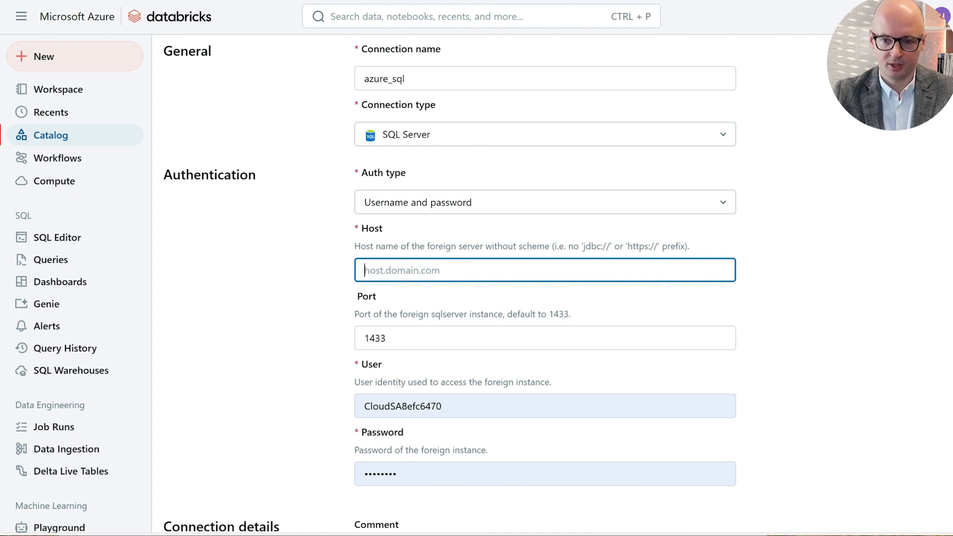
{"action": "key", "text": "alt+Tab"}
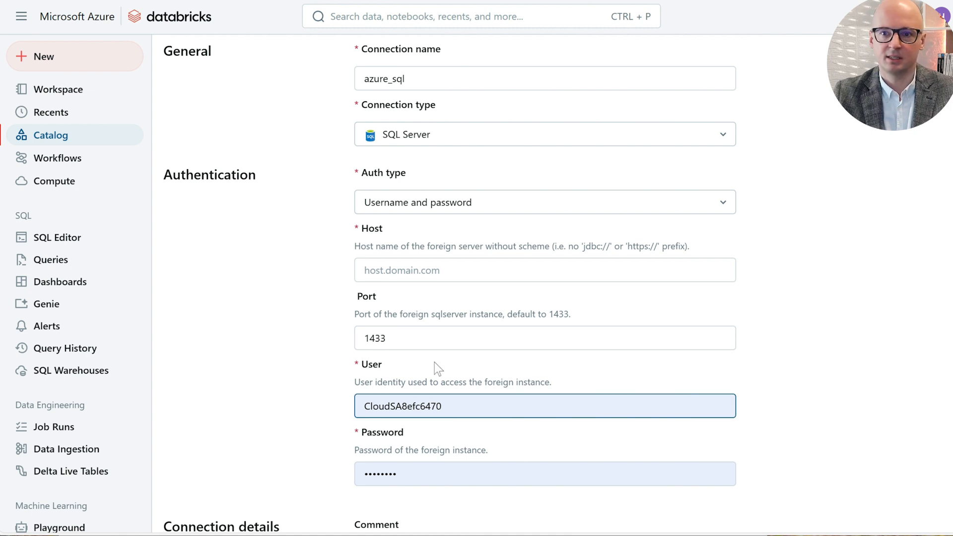
{"action": "left_click", "coordinate": [410, 270]}
{"action": "type", "text": "hubertsqleastus2.database.windows.net"}
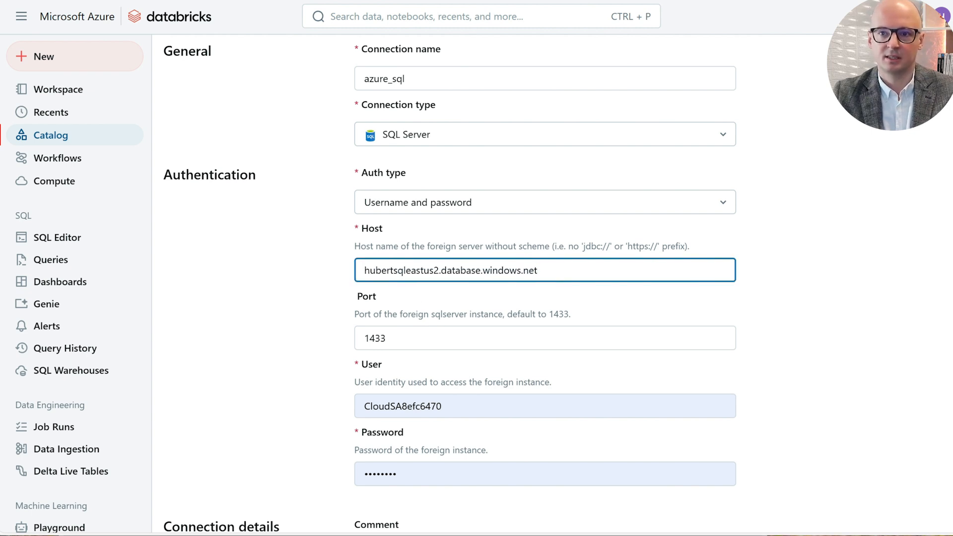
Step: Replace the prefilled password of the foreign instance with the copied database account password
{"action": "key", "text": "alt+Tab"}
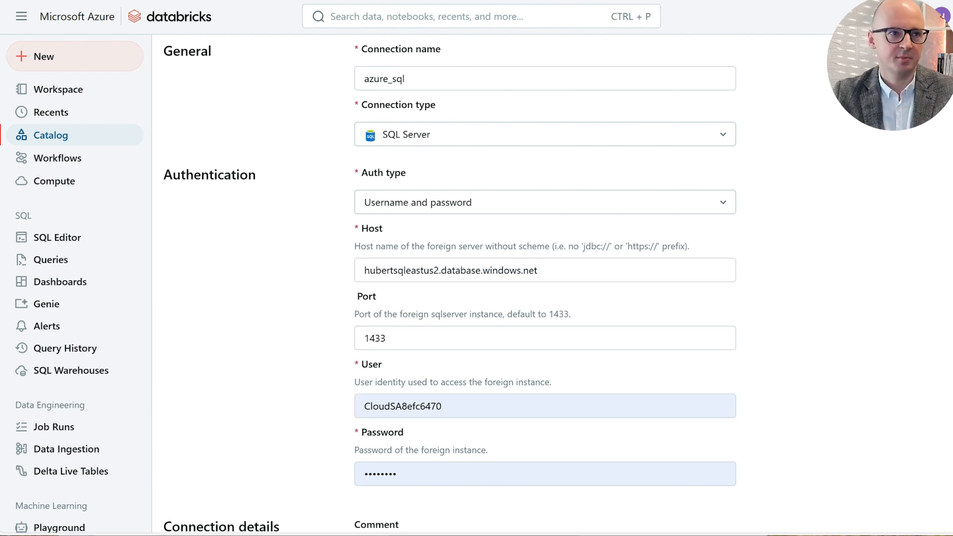
{"action": "left_click", "coordinate": [392, 474]}
{"action": "key", "text": "ctrl+a"}
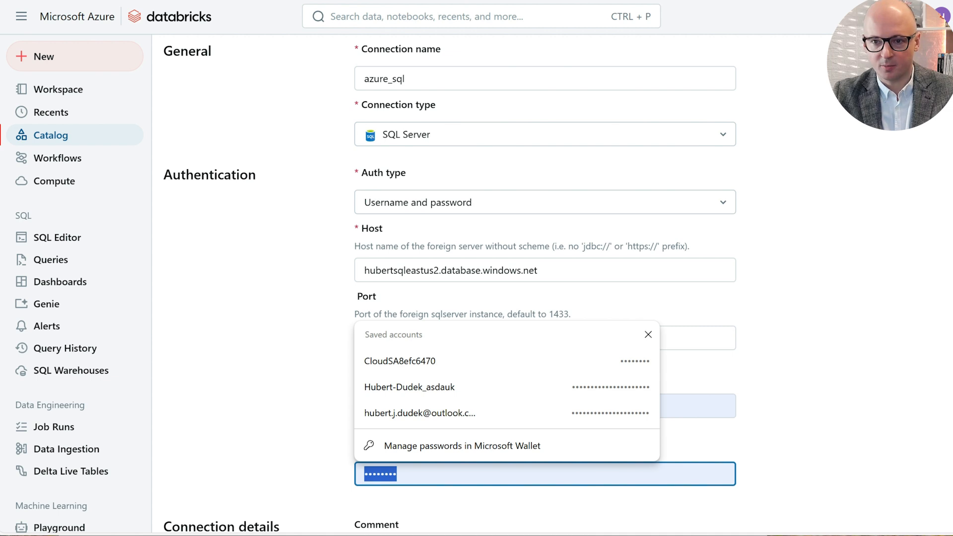
{"action": "key", "text": "ctrl+v"}
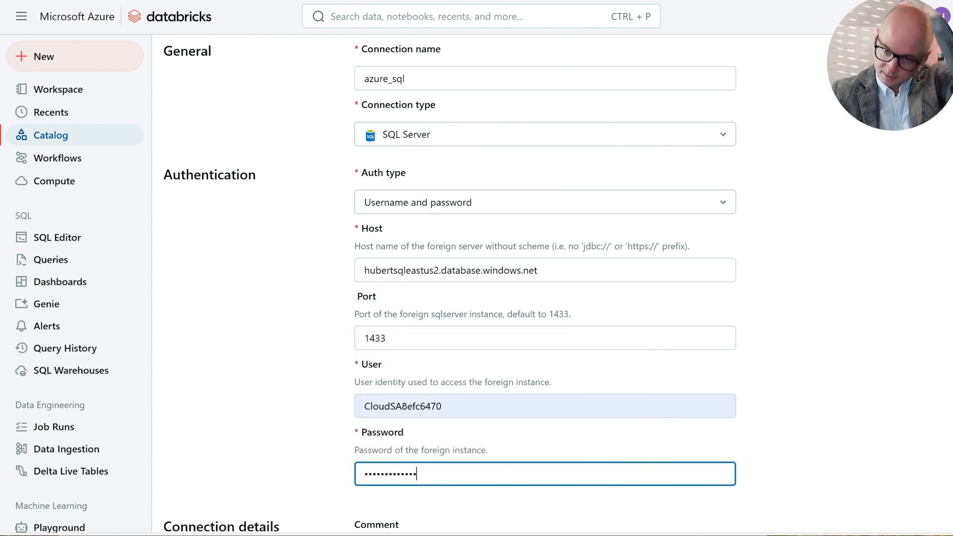
Step: Test the connection on the sql10 serverless compute, create it, and dismiss the browser's offer to update the saved password
{"action": "scroll", "coordinate": [546, 278], "scroll_direction": "down", "scroll_amount": 3}
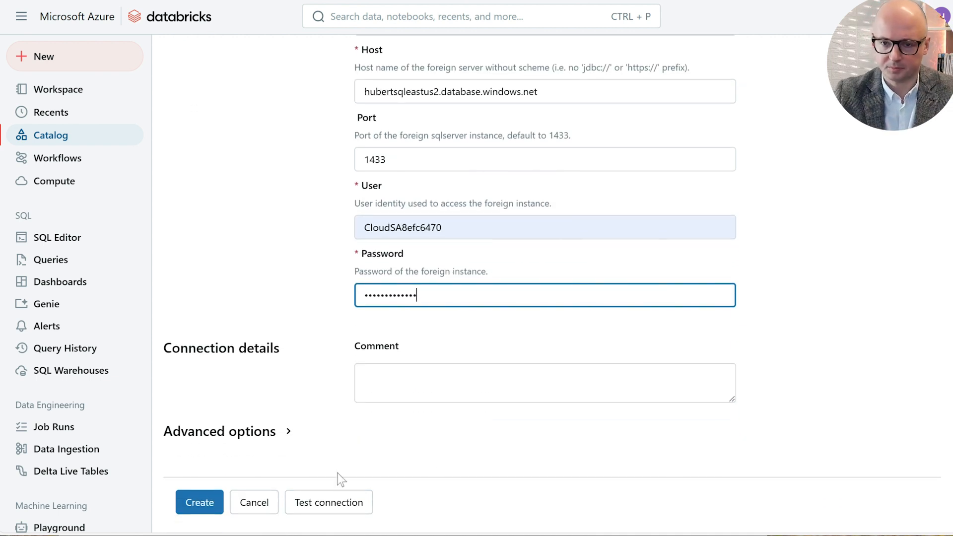
{"action": "left_click", "coordinate": [315, 502]}
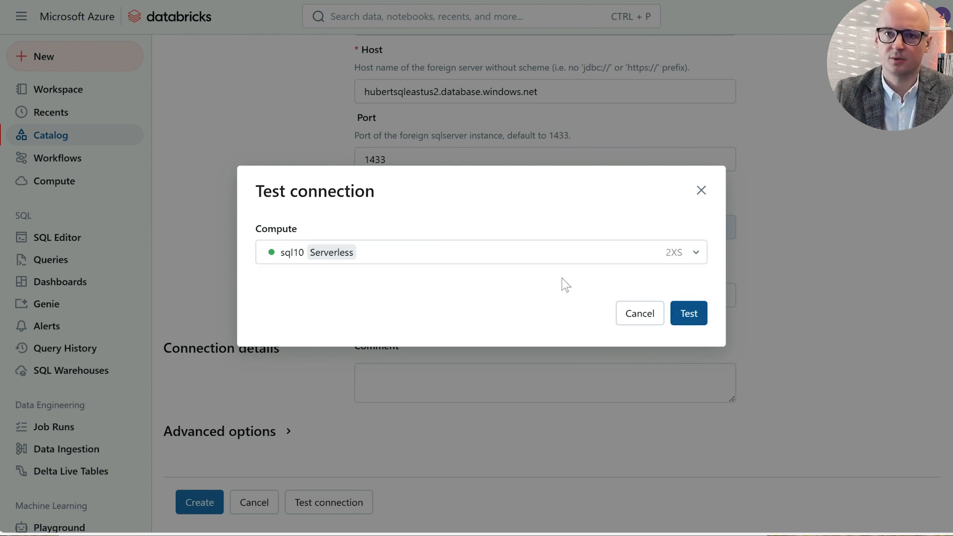
{"action": "left_click", "coordinate": [688, 314]}
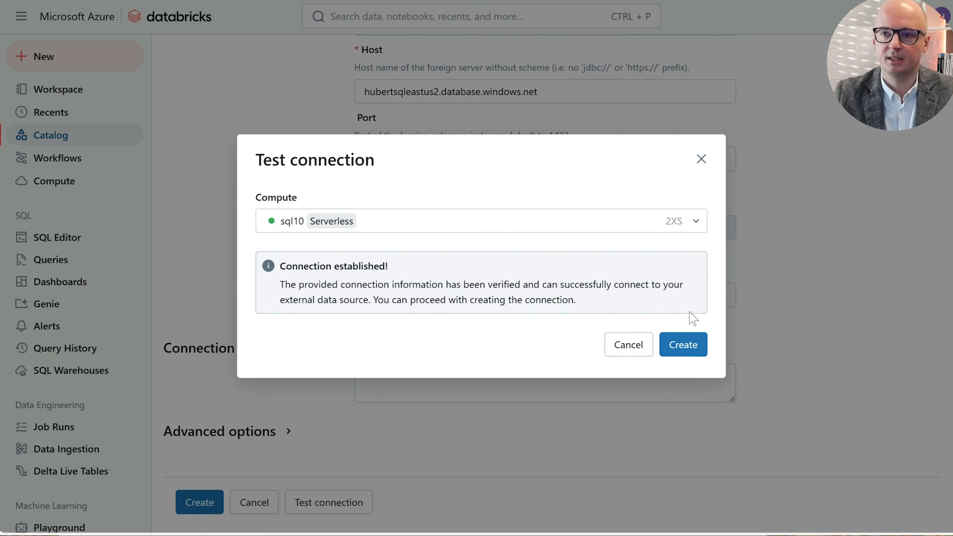
{"action": "left_click", "coordinate": [683, 350]}
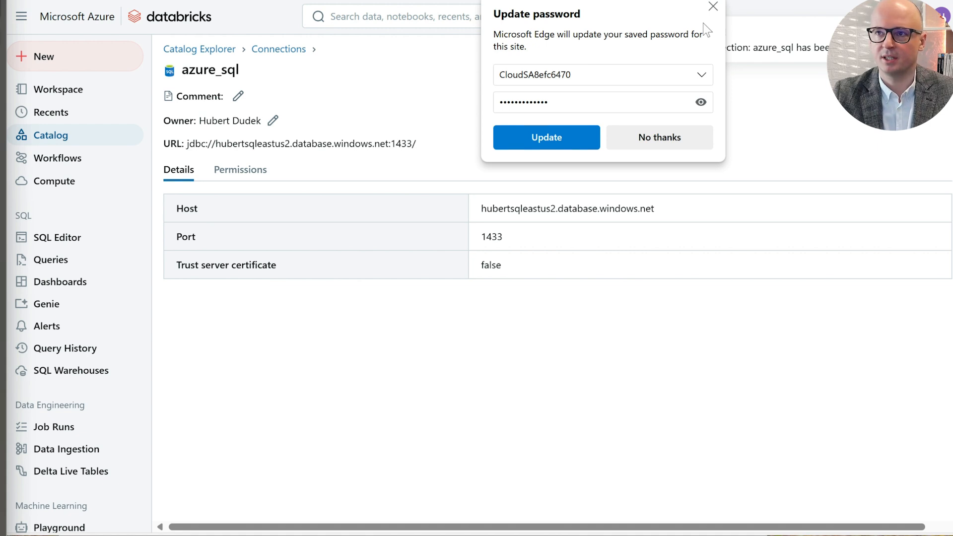
{"action": "left_click", "coordinate": [713, 7]}
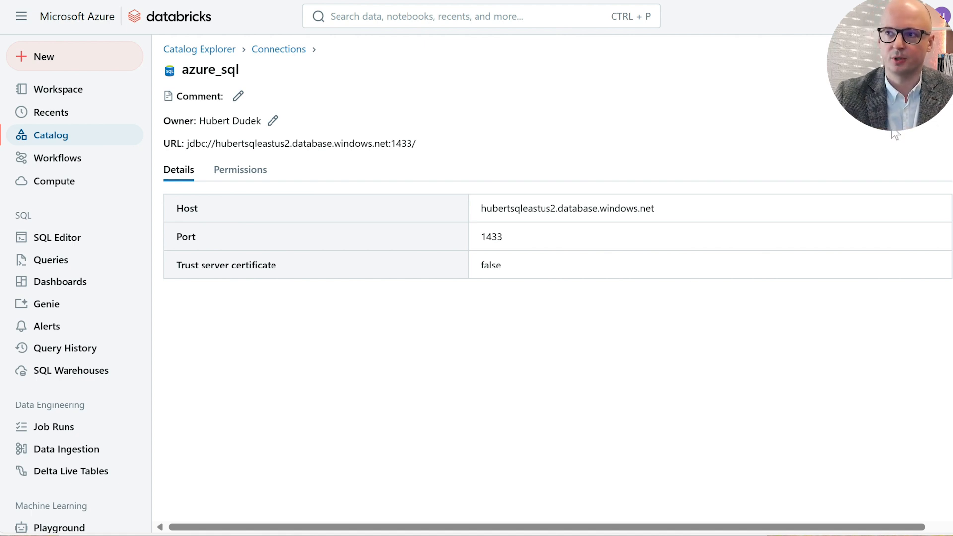
Step: Create a foreign catalog named azure_sql from the connection, mapped to the database sqlhubert
{"action": "left_click", "coordinate": [912, 70]}
{"action": "left_click", "coordinate": [396, 185]}
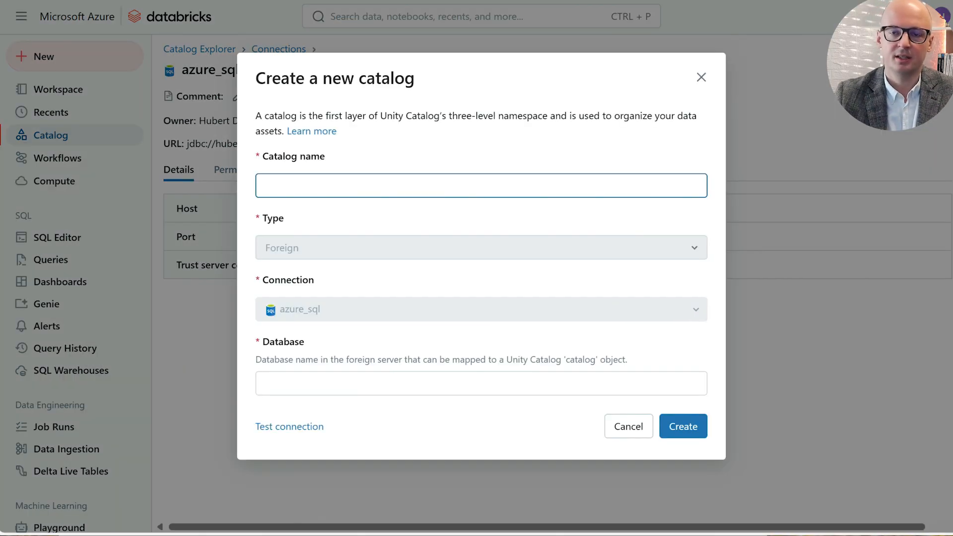
{"action": "left_click", "coordinate": [396, 185]}
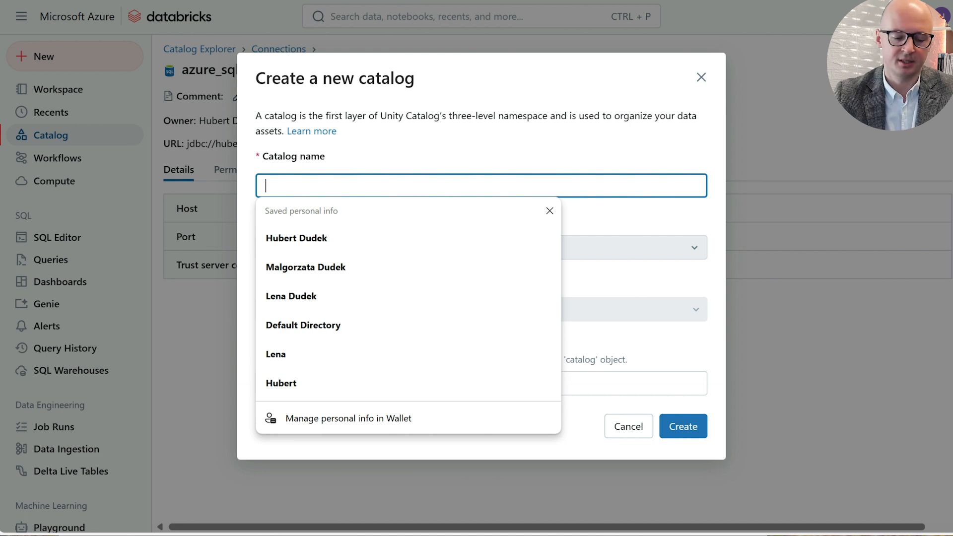
{"action": "type", "text": "azure_"}
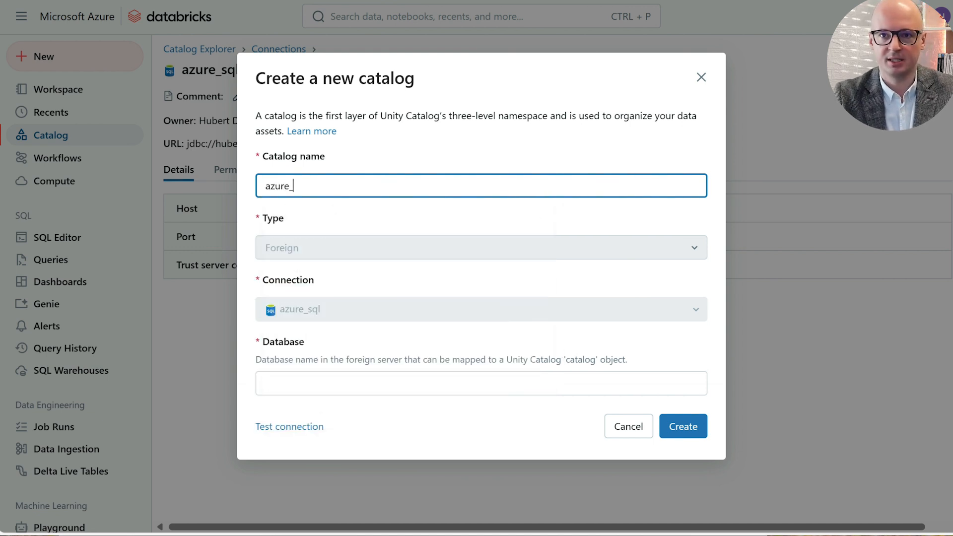
{"action": "type", "text": "sql"}
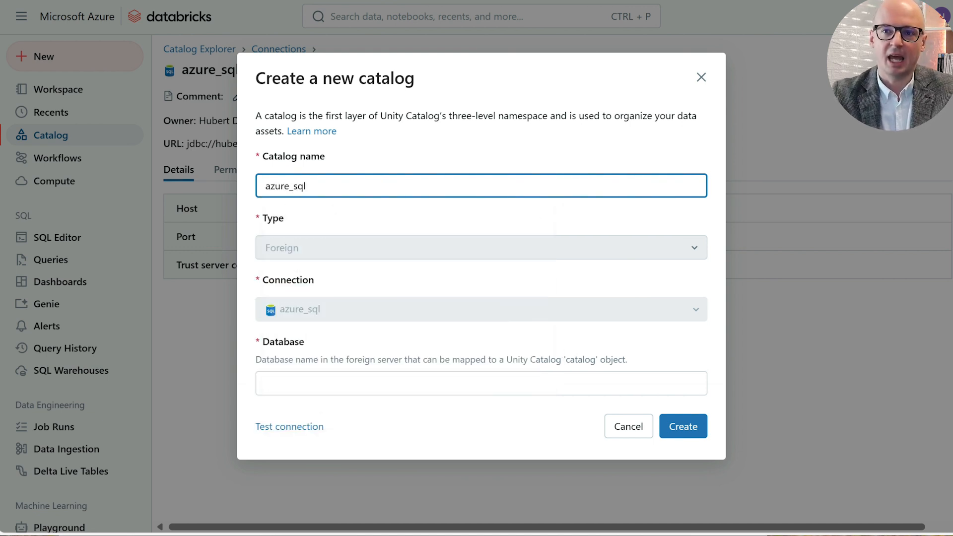
{"action": "left_click", "coordinate": [481, 384]}
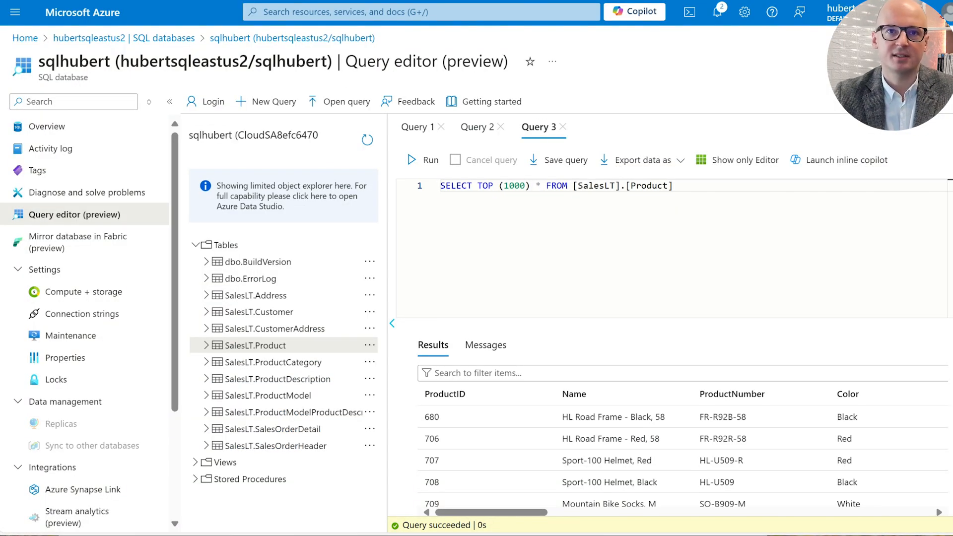
{"action": "double_click", "coordinate": [75, 61]}
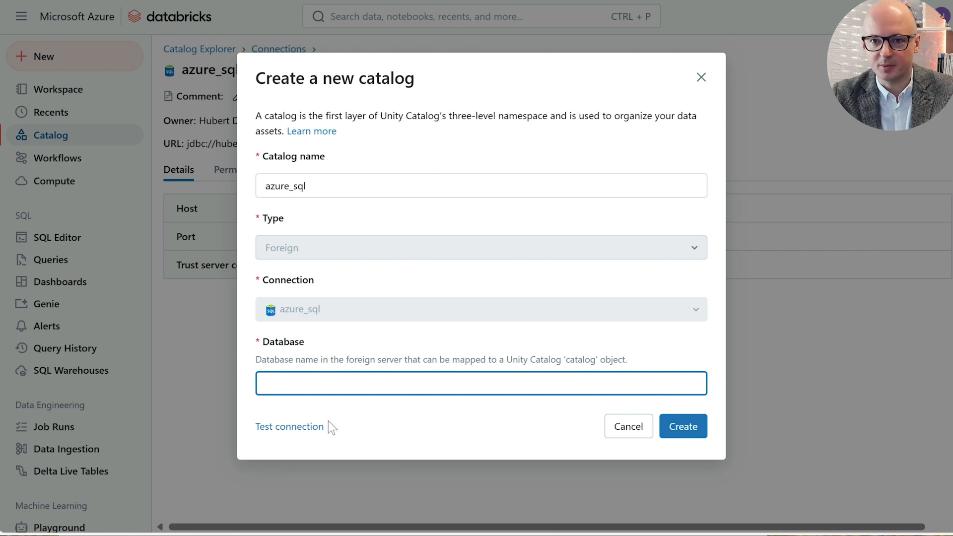
{"action": "type", "text": "sqlhubert"}
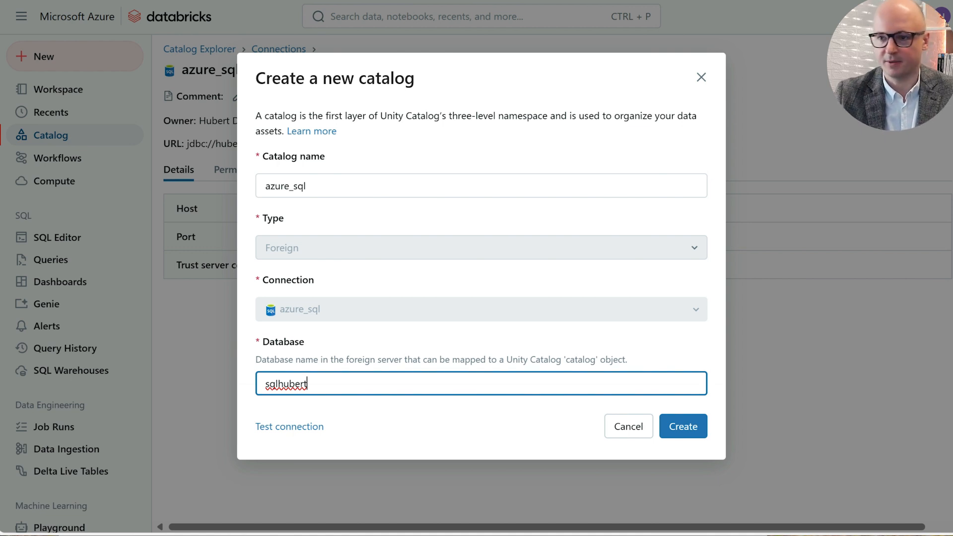
{"action": "left_click", "coordinate": [682, 423]}
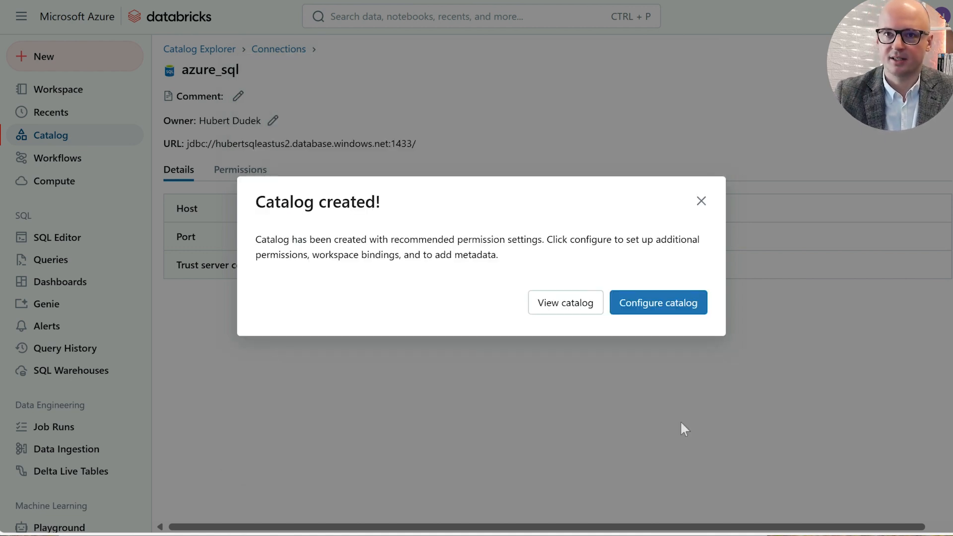
Step: Configure the new catalog with the default workspace access and permissions, leave tags and comment empty, and save it
{"action": "left_click", "coordinate": [656, 303]}
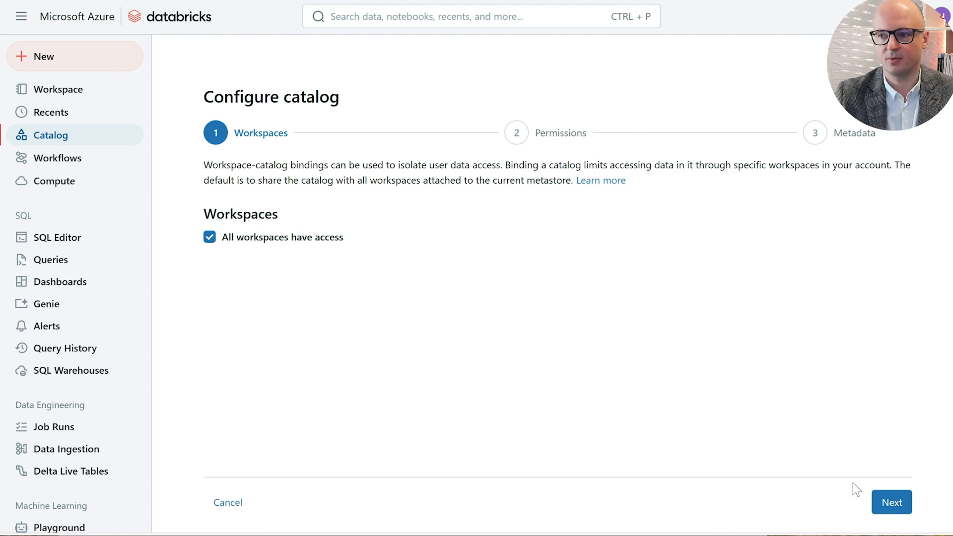
{"action": "left_click", "coordinate": [888, 506]}
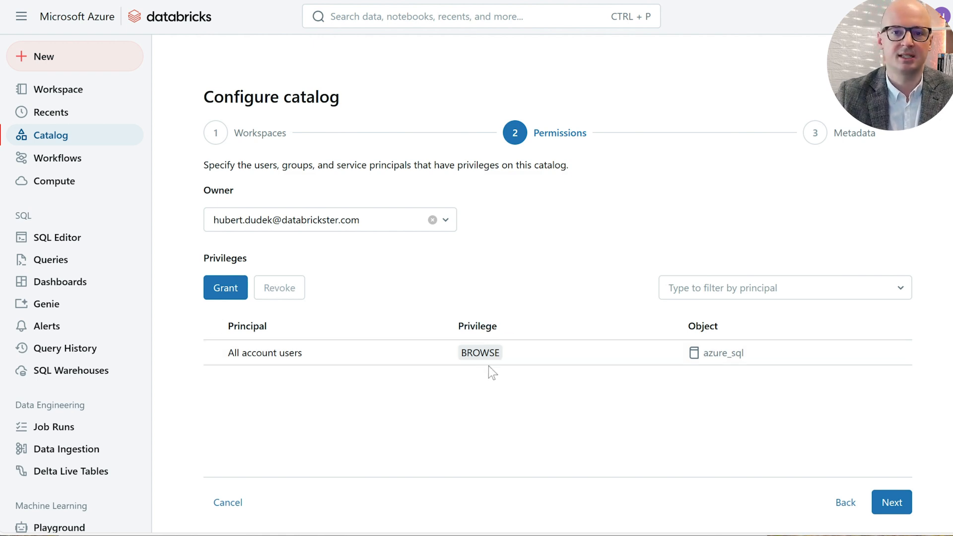
{"action": "left_click", "coordinate": [890, 506]}
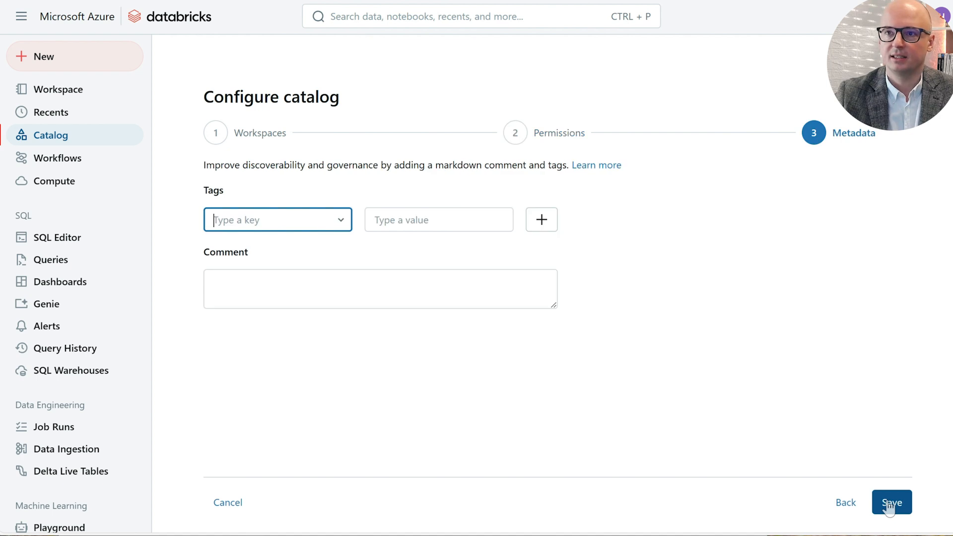
{"action": "left_click", "coordinate": [890, 504]}
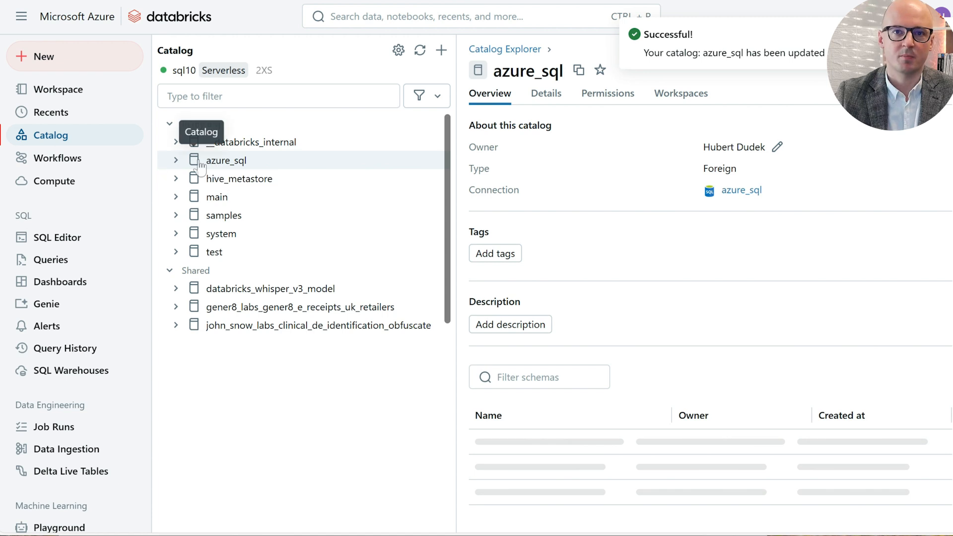
Step: Expand the azure_sql catalog's schemas and grant the USE CATALOG privilege on the catalog to All account users
{"action": "left_click", "coordinate": [219, 166]}
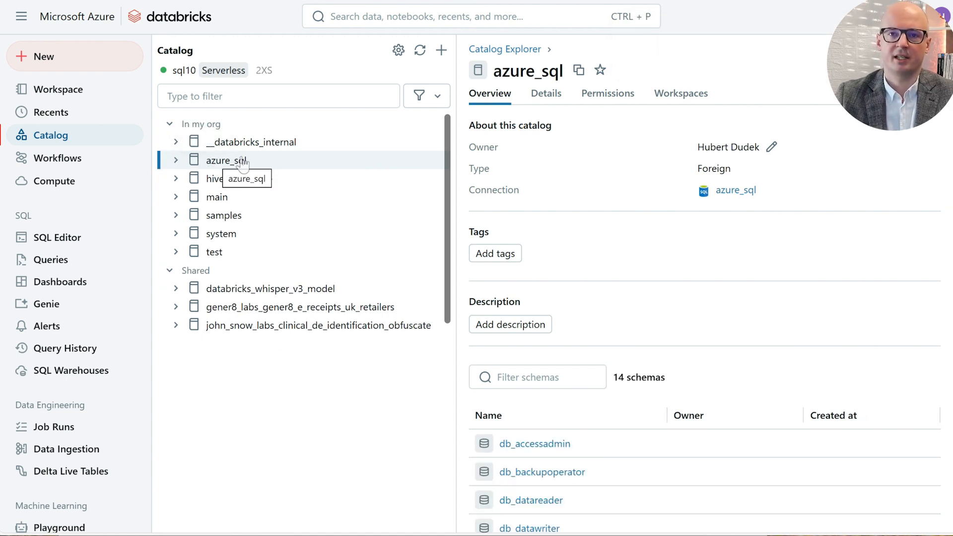
{"action": "left_click", "coordinate": [175, 160]}
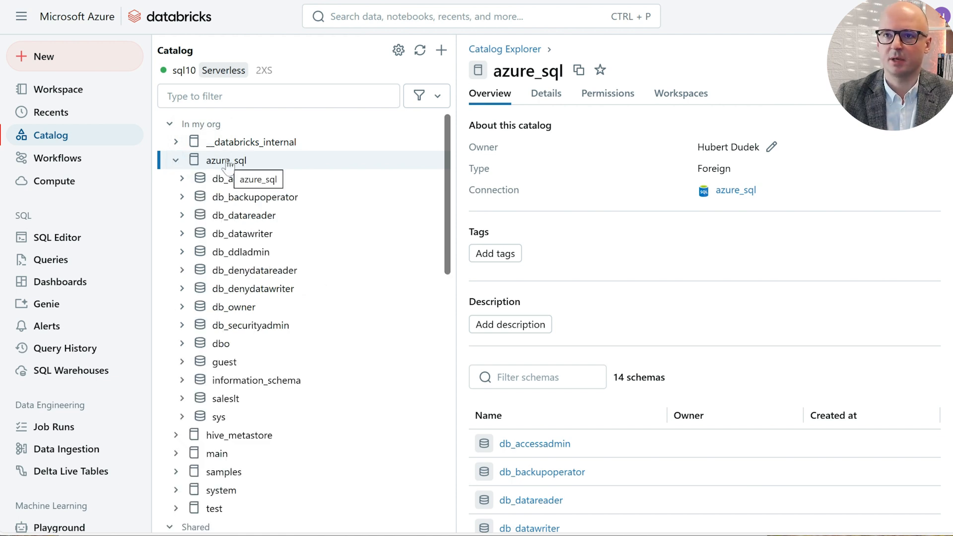
{"action": "left_click", "coordinate": [614, 94]}
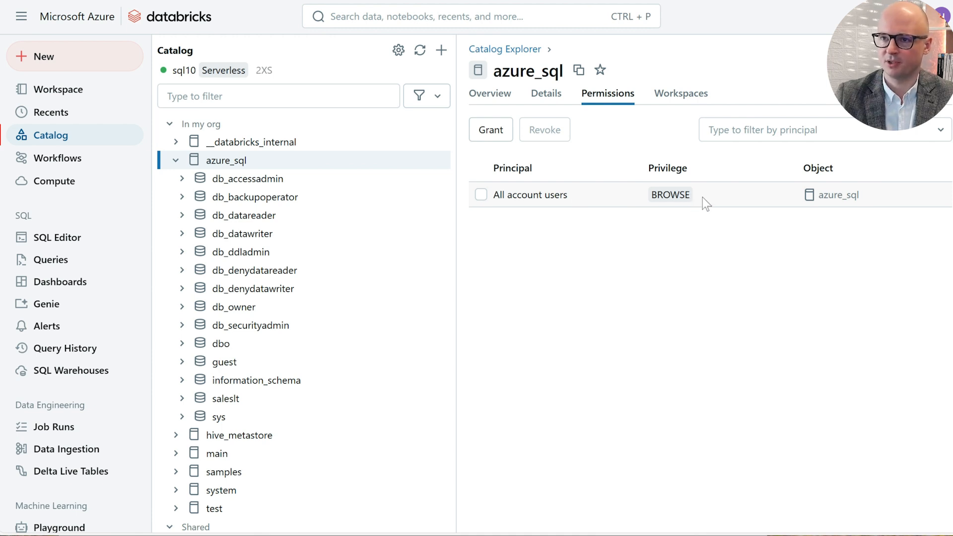
{"action": "left_click", "coordinate": [490, 132]}
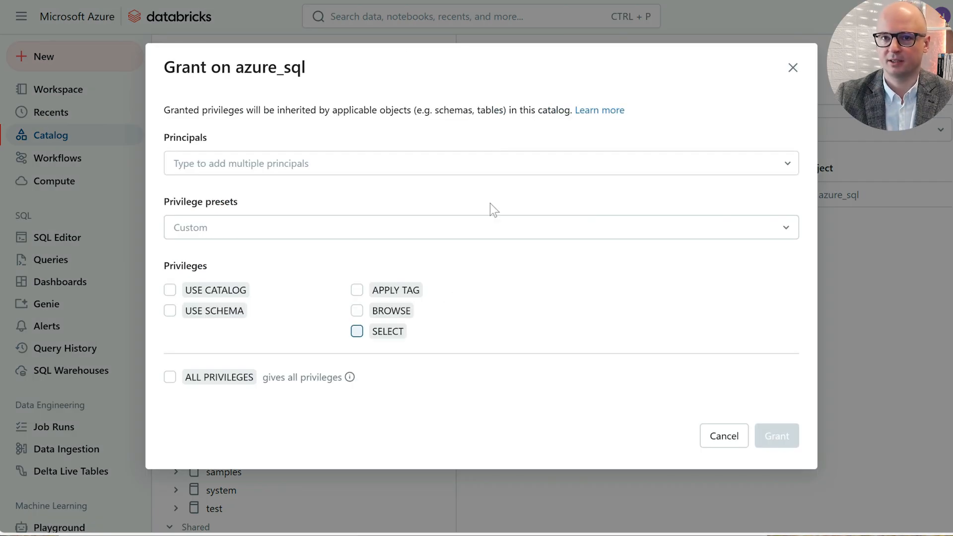
{"action": "left_click", "coordinate": [178, 311]}
{"action": "left_click", "coordinate": [179, 312]}
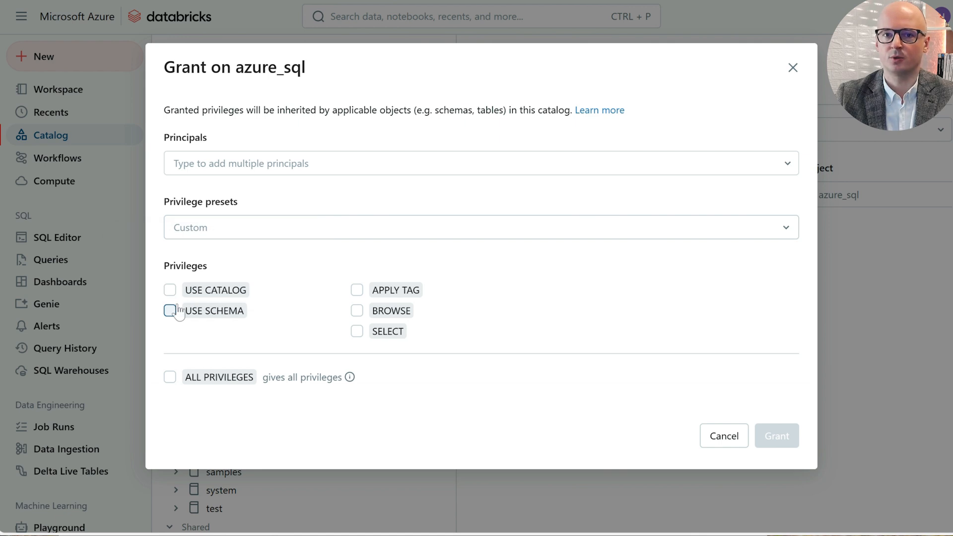
{"action": "left_click", "coordinate": [170, 290]}
{"action": "left_click", "coordinate": [260, 164]}
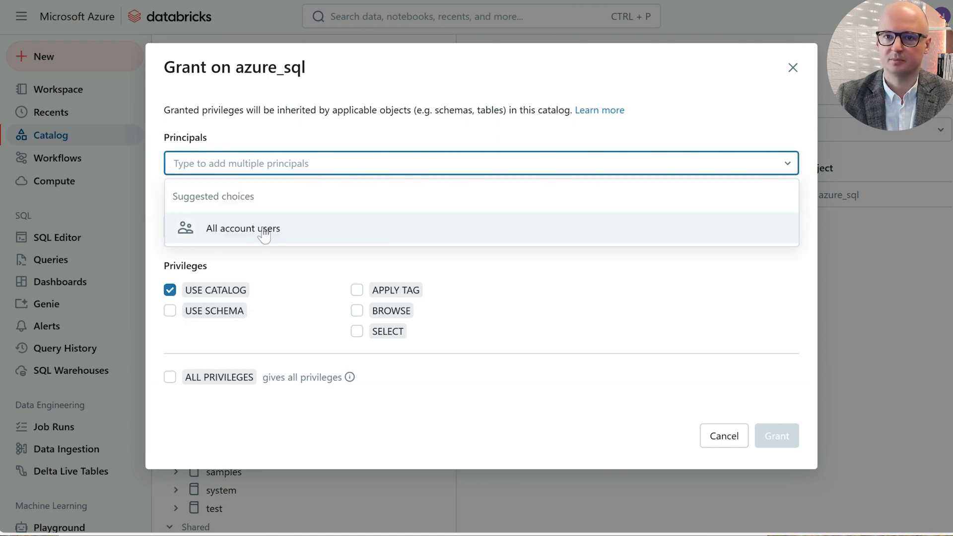
{"action": "left_click", "coordinate": [264, 233]}
{"action": "left_click", "coordinate": [778, 436]}
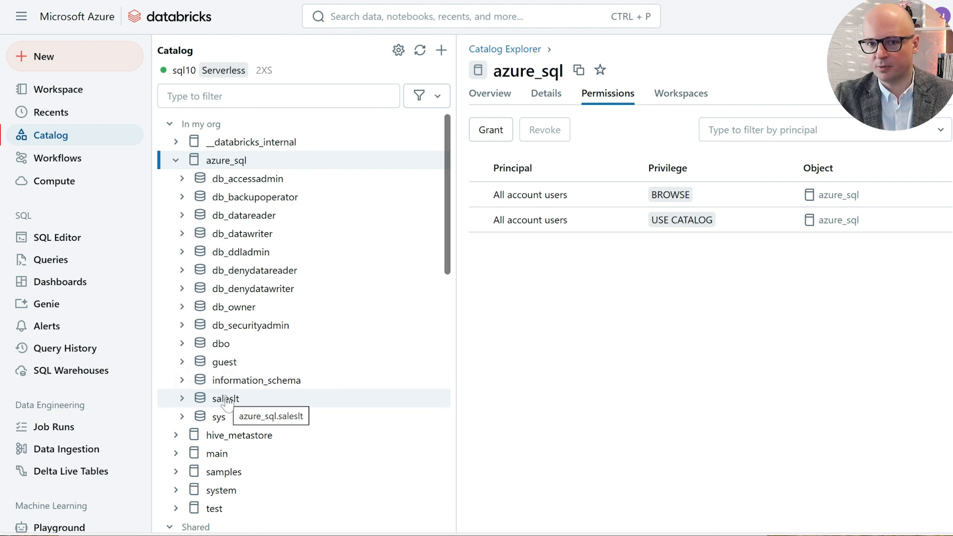
Step: Grant the USE SCHEMA privilege on the saleslt schema to All account users
{"action": "left_click", "coordinate": [226, 401]}
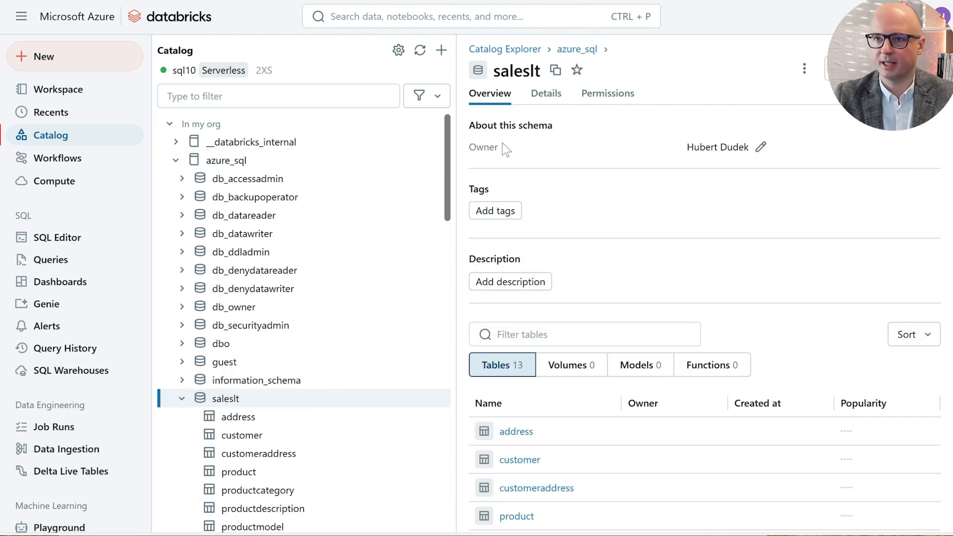
{"action": "left_click", "coordinate": [610, 95]}
{"action": "left_click", "coordinate": [499, 130]}
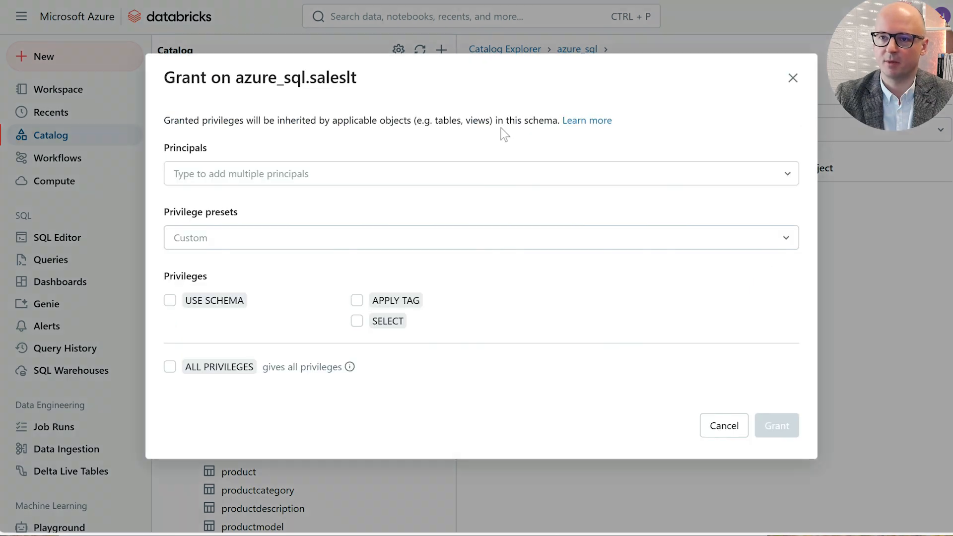
{"action": "left_click", "coordinate": [222, 306]}
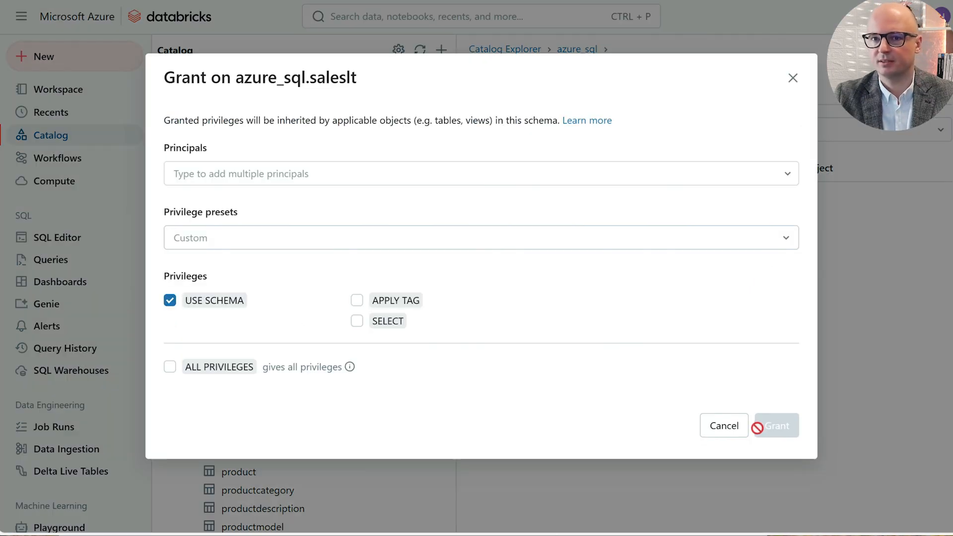
{"action": "left_click", "coordinate": [298, 173]}
{"action": "left_click", "coordinate": [284, 238]}
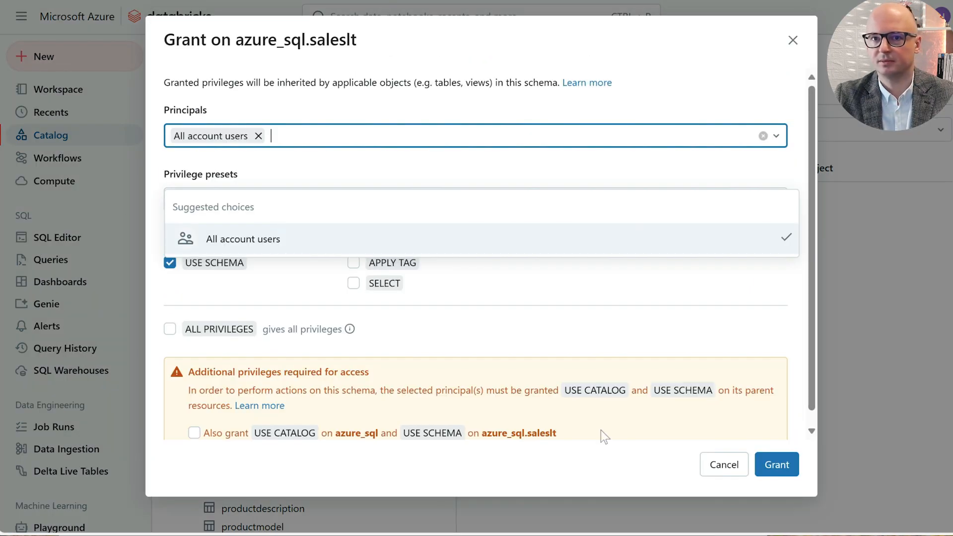
{"action": "left_click", "coordinate": [659, 426]}
{"action": "left_click", "coordinate": [770, 464]}
Step: Grant the SELECT privilege on the saleslt product table to All account users, without additional parent privileges
{"action": "scroll", "coordinate": [392, 422], "scroll_direction": "down", "scroll_amount": 5}
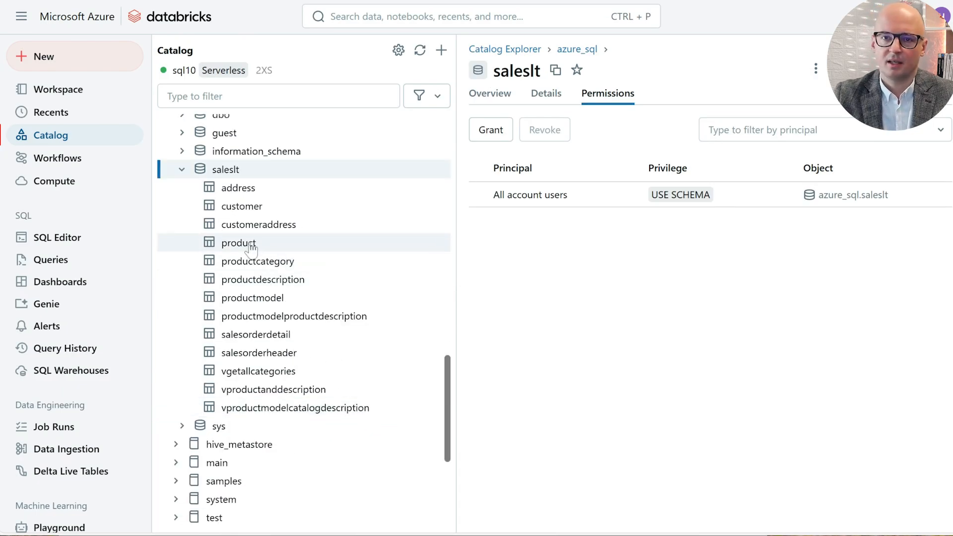
{"action": "left_click", "coordinate": [242, 245]}
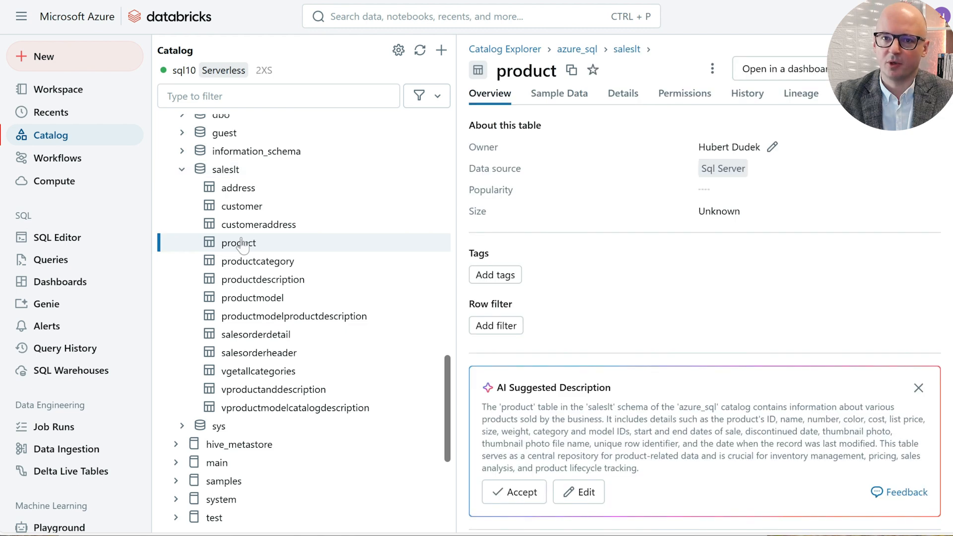
{"action": "left_click", "coordinate": [577, 104]}
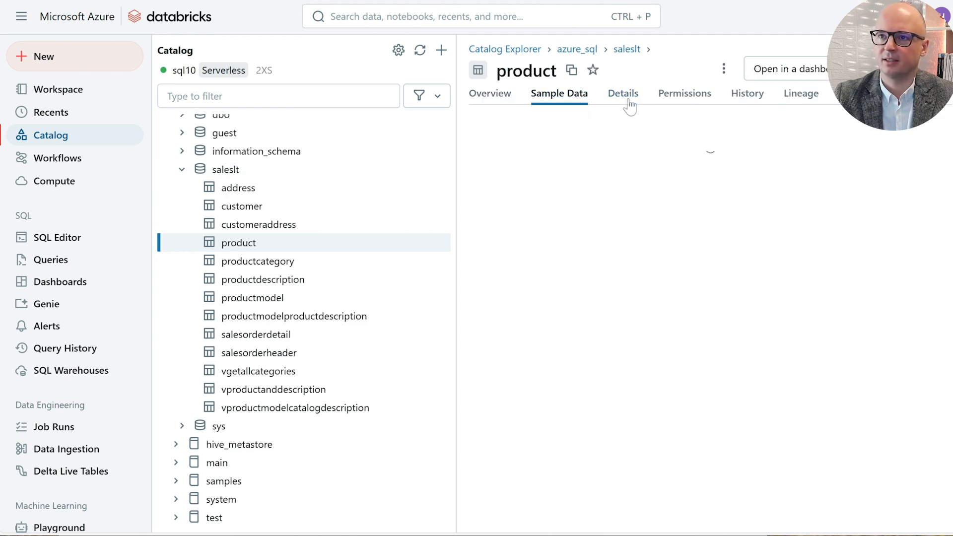
{"action": "left_click", "coordinate": [632, 99]}
{"action": "left_click", "coordinate": [683, 97]}
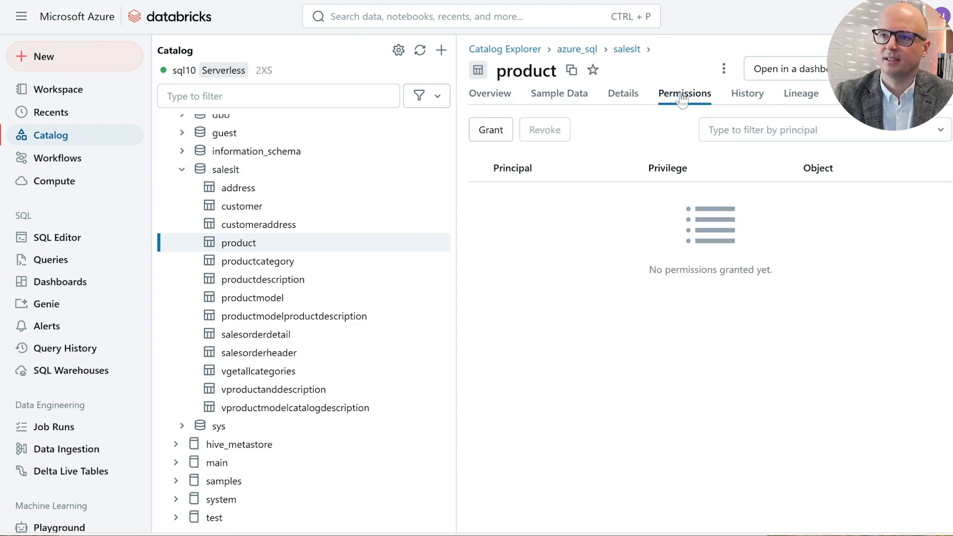
{"action": "left_click", "coordinate": [490, 129]}
{"action": "left_click", "coordinate": [202, 294]}
{"action": "left_click", "coordinate": [234, 213]}
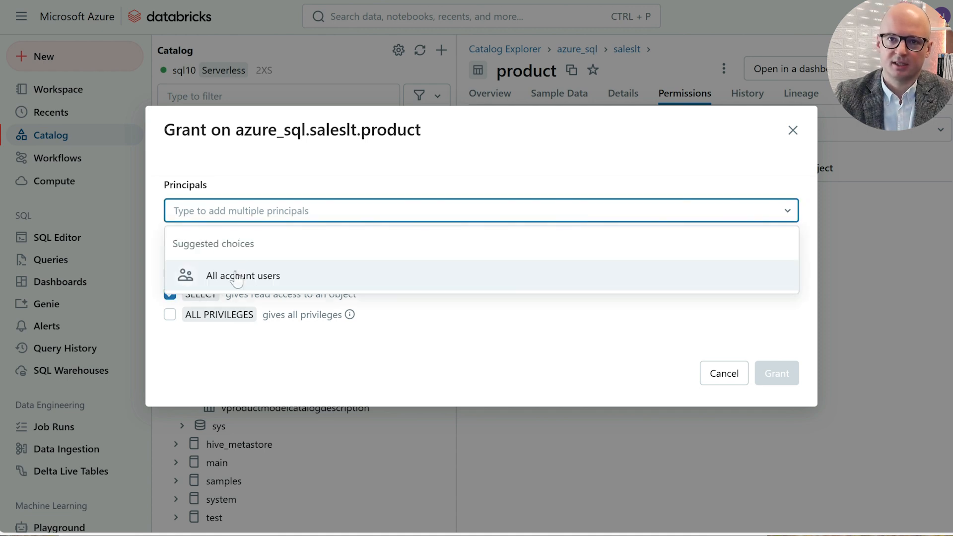
{"action": "left_click", "coordinate": [238, 275]}
{"action": "left_click", "coordinate": [350, 205]}
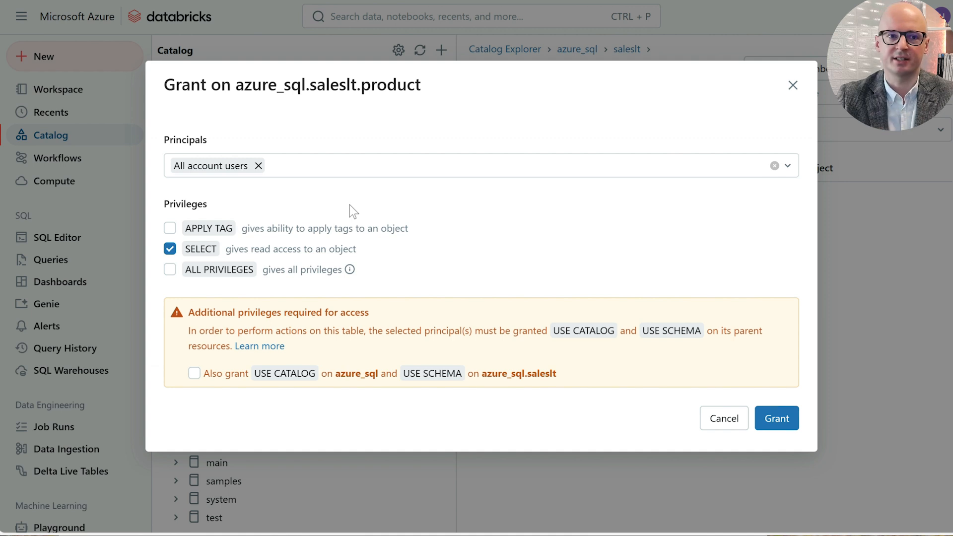
{"action": "left_click", "coordinate": [777, 418]}
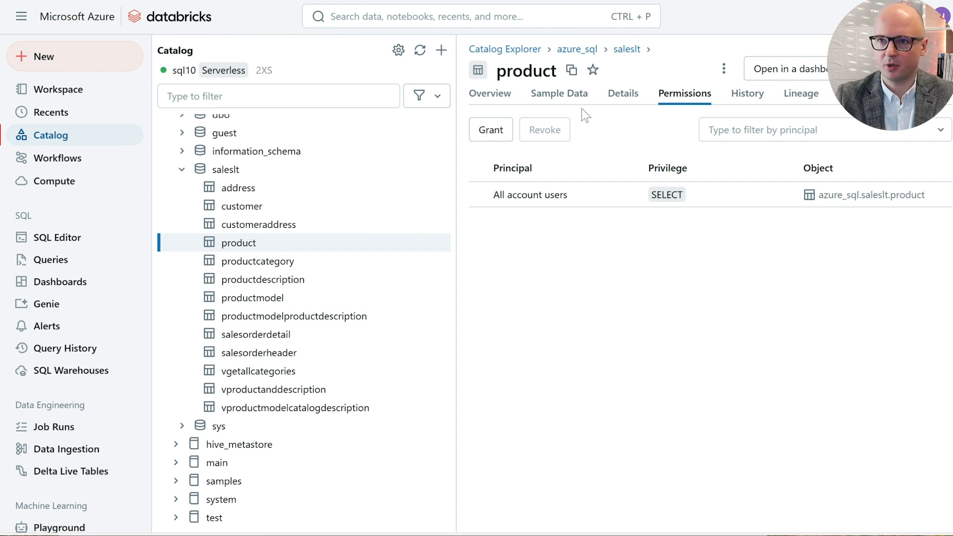
Step: Preview the product table's sample data and create a new SQL query from the table
{"action": "left_click", "coordinate": [570, 97]}
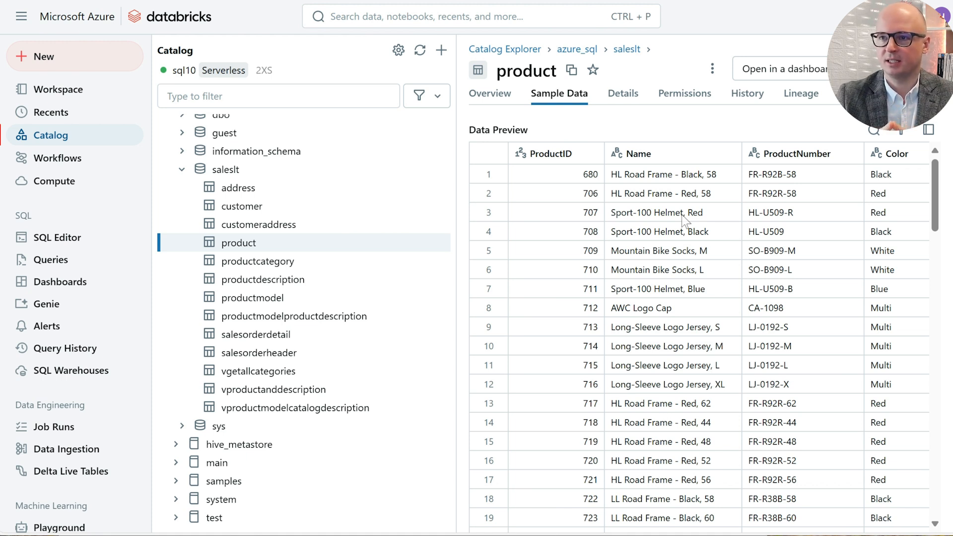
{"action": "left_click", "coordinate": [899, 69]}
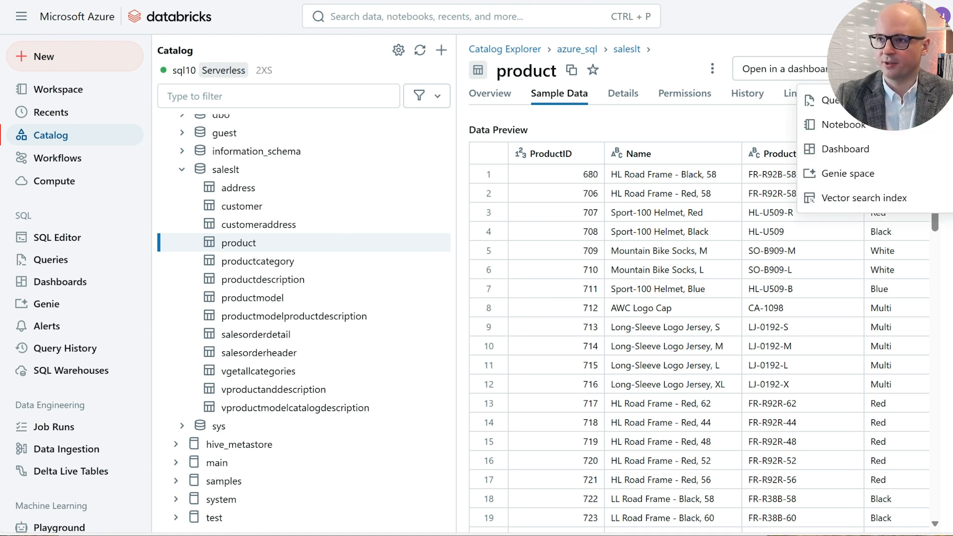
{"action": "left_click", "coordinate": [842, 106]}
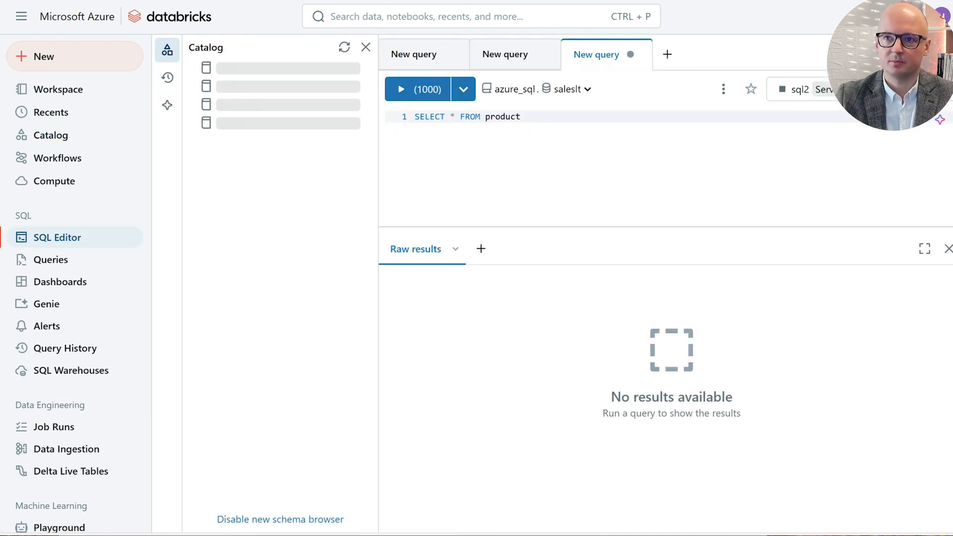
Step: Extend the query with WHERE ProductID = 710 LIMIT 1; and run it
{"action": "key", "text": "BackSpace"}
{"action": "type", "text": "WHERE"}
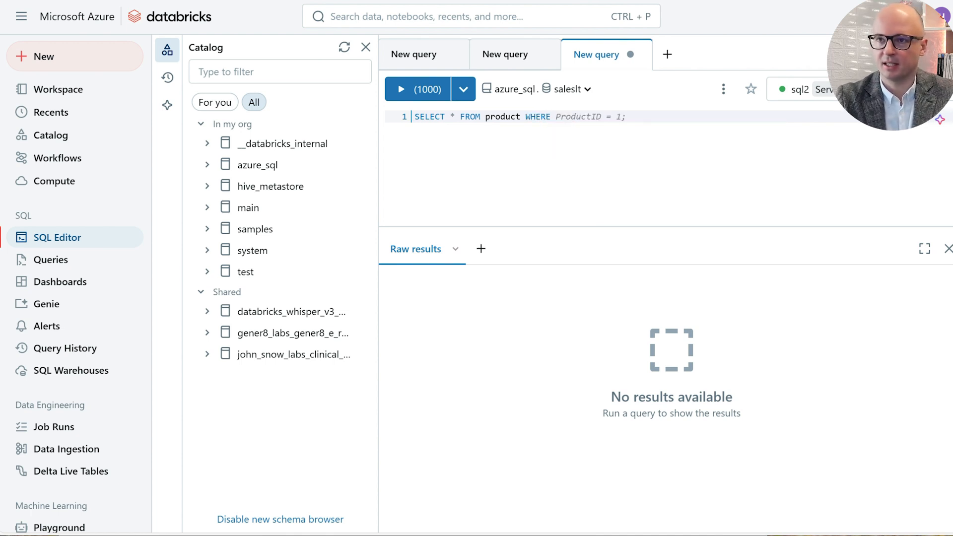
{"action": "key", "text": "Tab"}
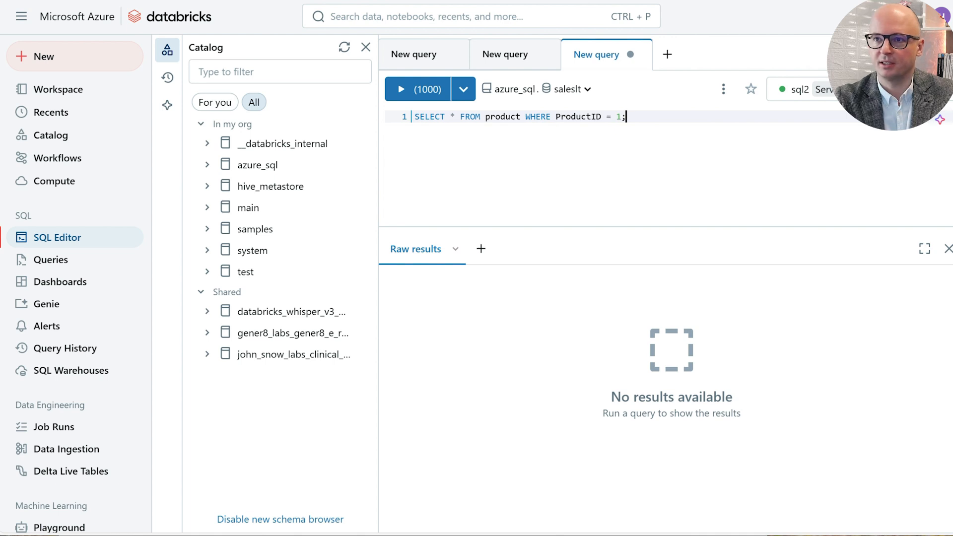
{"action": "key", "text": "BackSpace"}
{"action": "key", "text": "BackSpace"}
{"action": "type", "text": "7"}
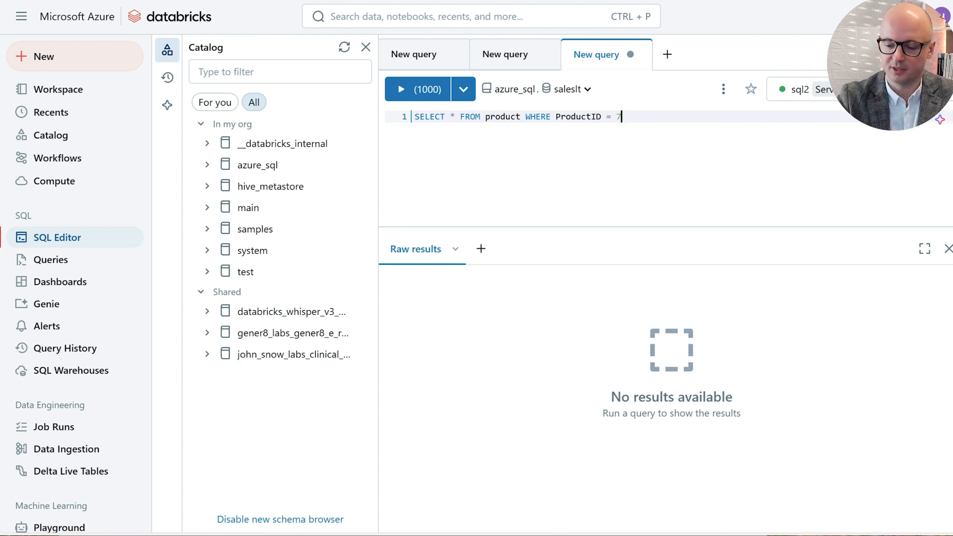
{"action": "type", "text": "10 LIMIT 1;"}
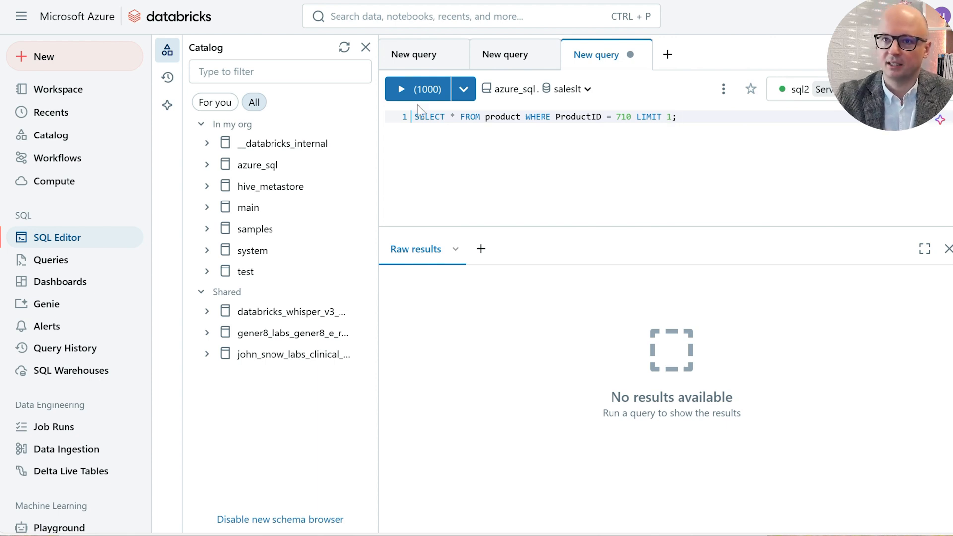
{"action": "key", "text": "ctrl+Return"}
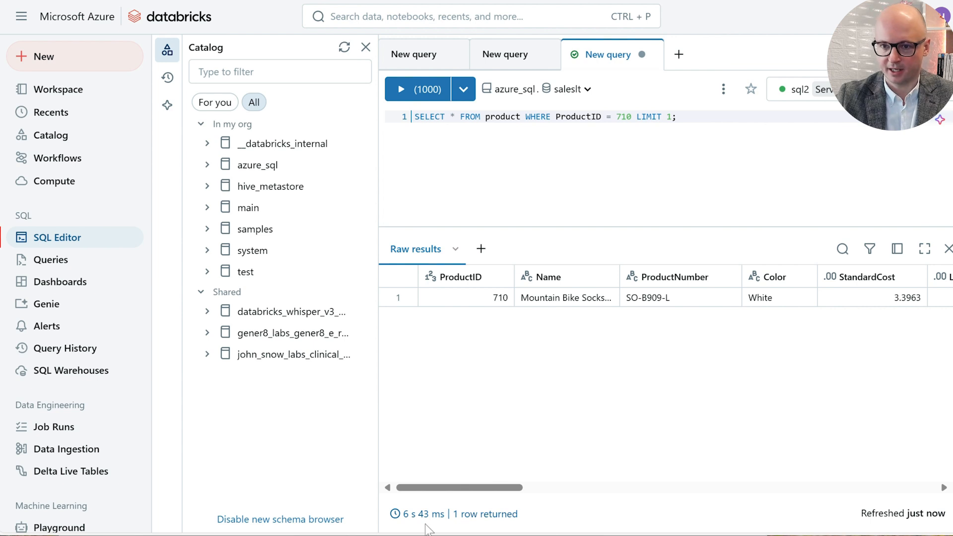
Step: Review the executed query's duration details and open its query profile
{"action": "mouse_move", "coordinate": [421, 518]}
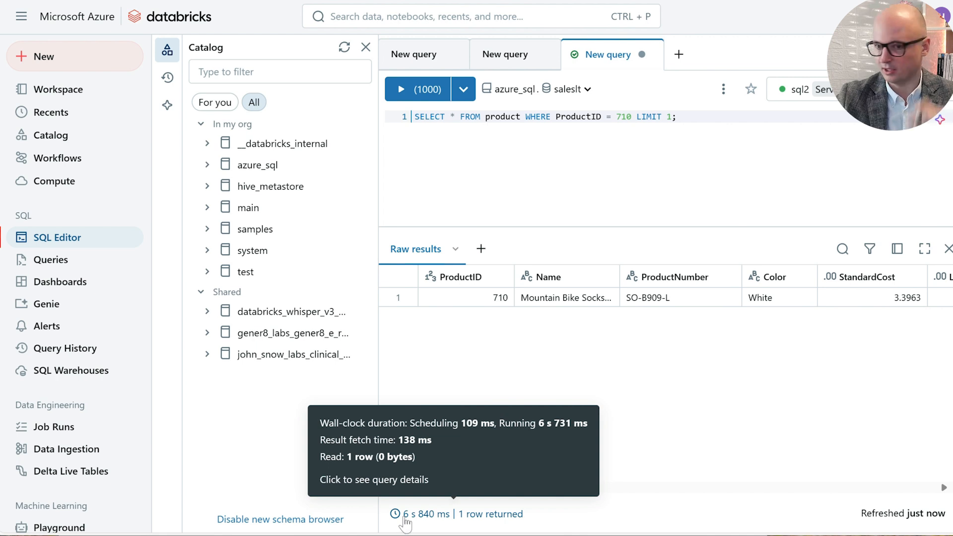
{"action": "left_click", "coordinate": [405, 519]}
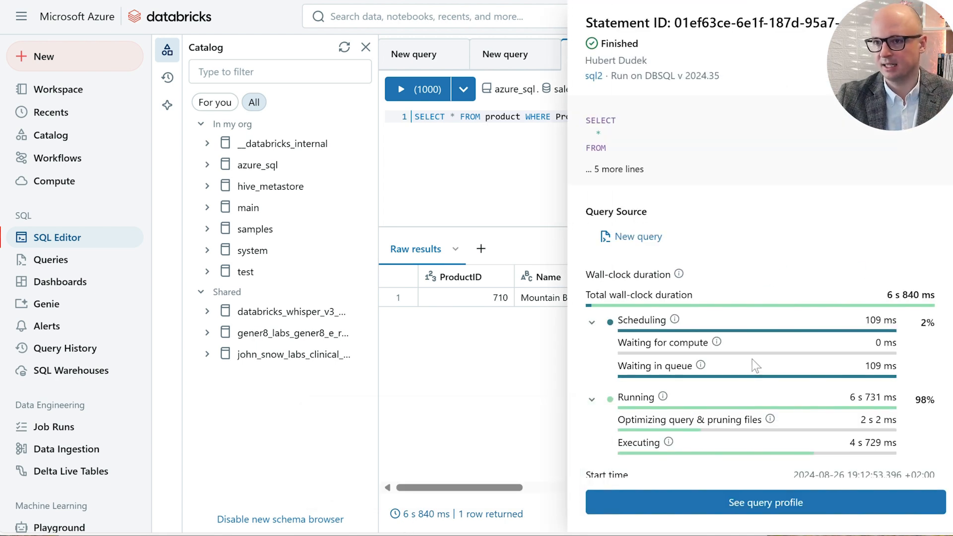
{"action": "scroll", "coordinate": [753, 361], "scroll_direction": "down", "scroll_amount": 3}
{"action": "left_click", "coordinate": [744, 506]}
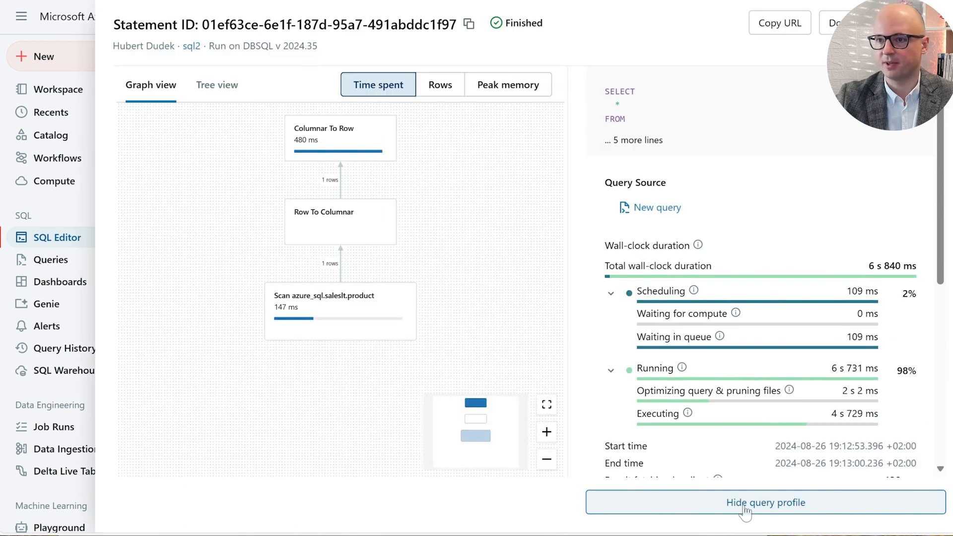
Step: Examine the full federated system query of the product table scan, highlight its TOP (1) and ProductID = 710 conditions, and close the profile
{"action": "mouse_move", "coordinate": [311, 313]}
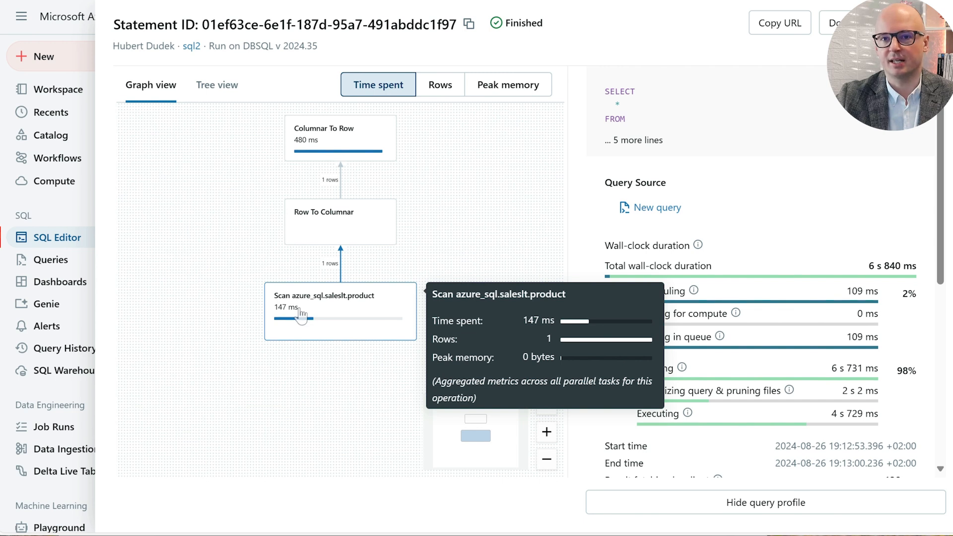
{"action": "left_click", "coordinate": [358, 320]}
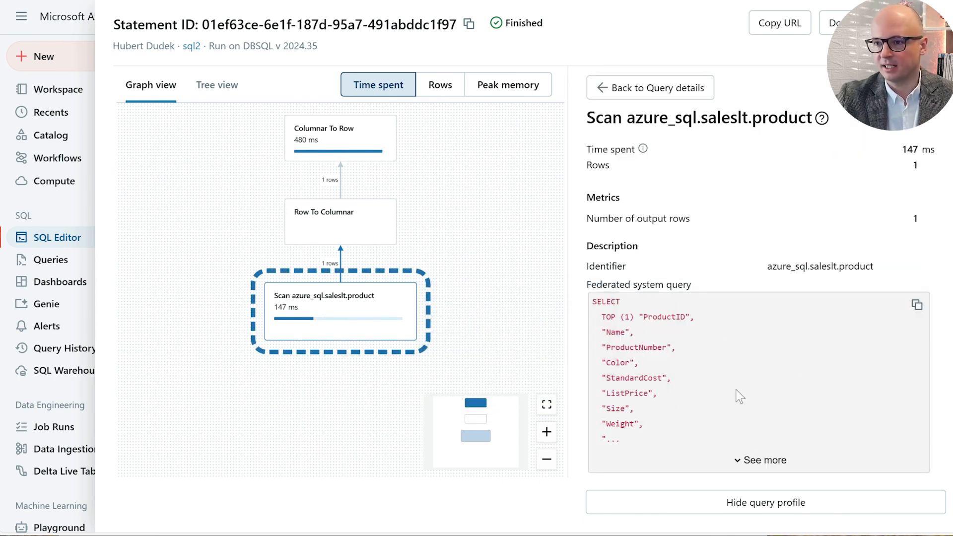
{"action": "left_click", "coordinate": [756, 461]}
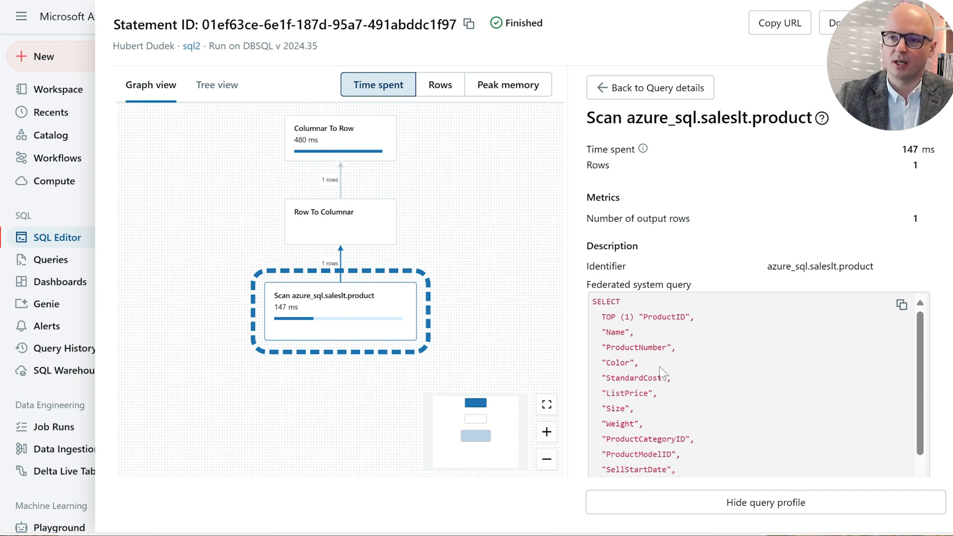
{"action": "left_click_drag", "start_coordinate": [602, 317], "coordinate": [634, 317]}
{"action": "scroll", "coordinate": [663, 353], "scroll_direction": "down", "scroll_amount": 5}
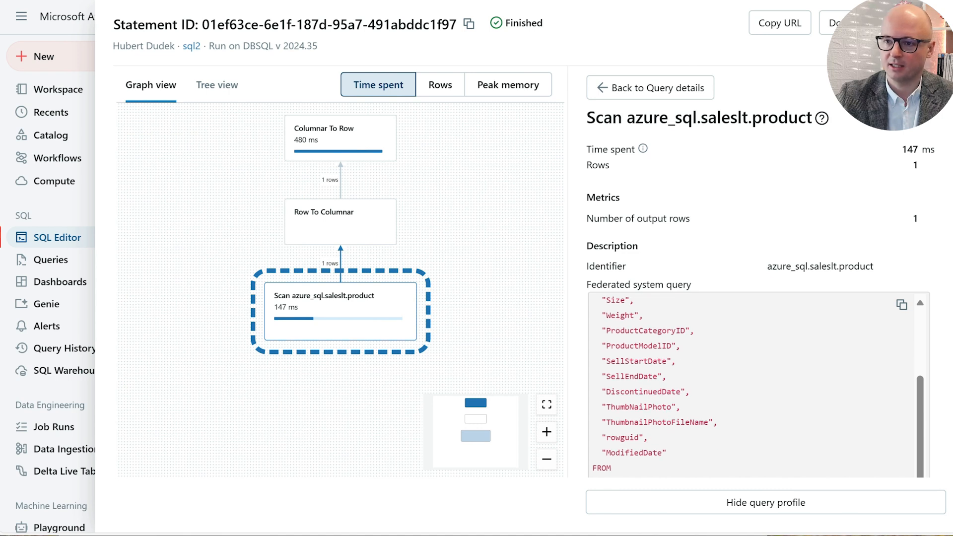
{"action": "left_click_drag", "start_coordinate": [709, 453], "coordinate": [620, 453]}
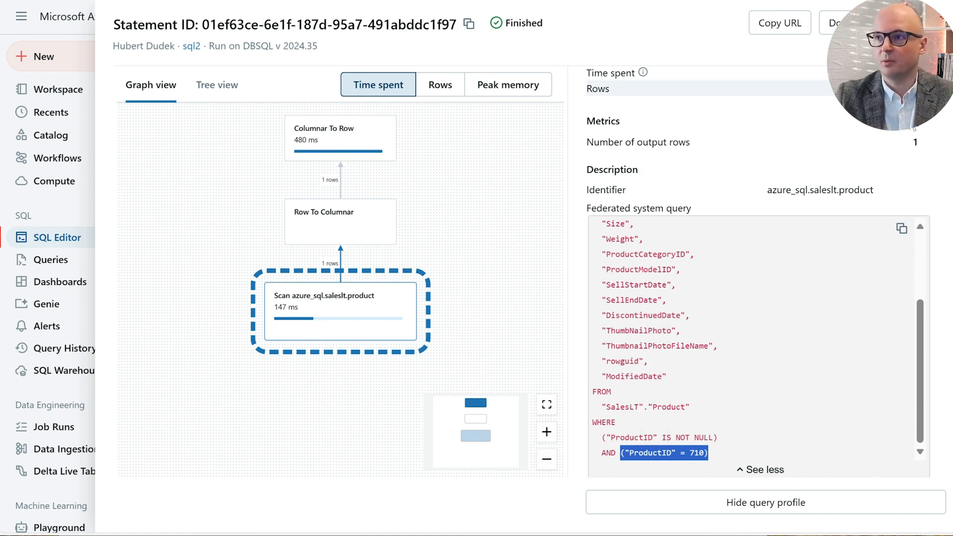
{"action": "left_click", "coordinate": [940, 21]}
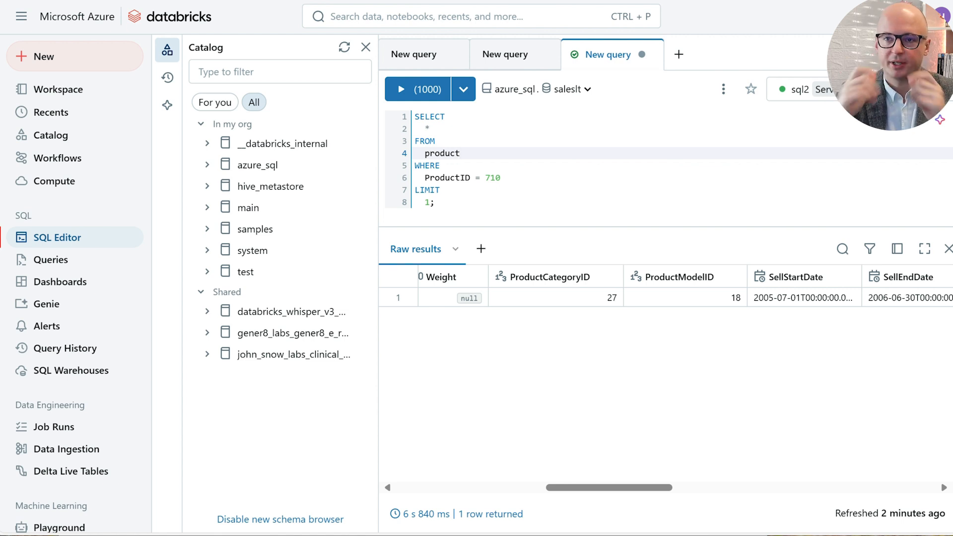
Step: Add a JOIN to the main.shop.productcategory table after product in the query's FROM clause
{"action": "key", "text": "Return"}
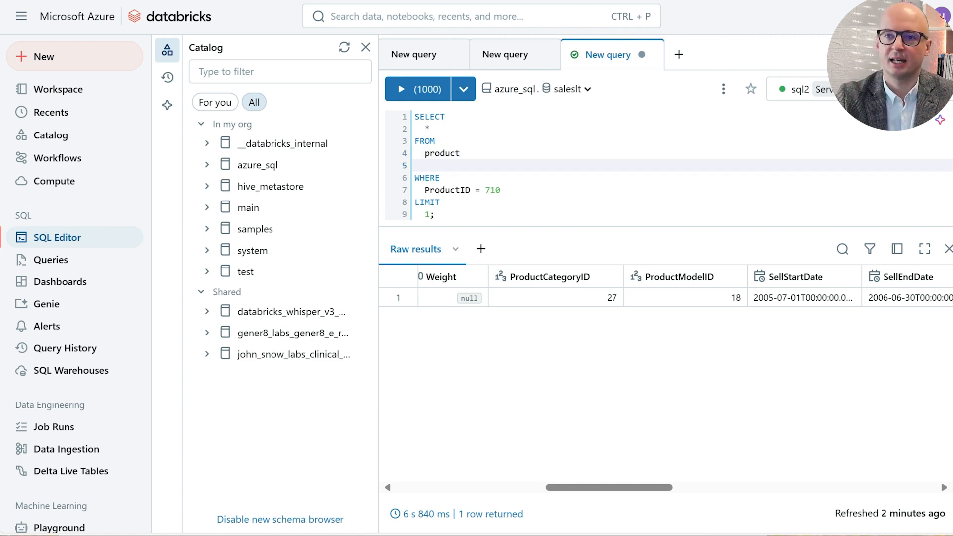
{"action": "key", "text": "BackSpace"}
{"action": "type", "text": "JOIN"}
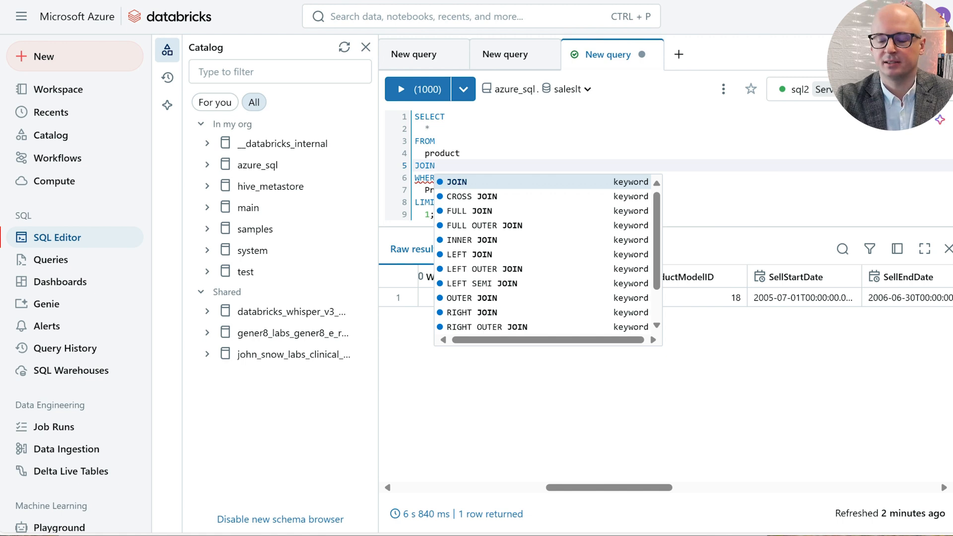
{"action": "key", "text": "Escape"}
{"action": "key", "text": "Return"}
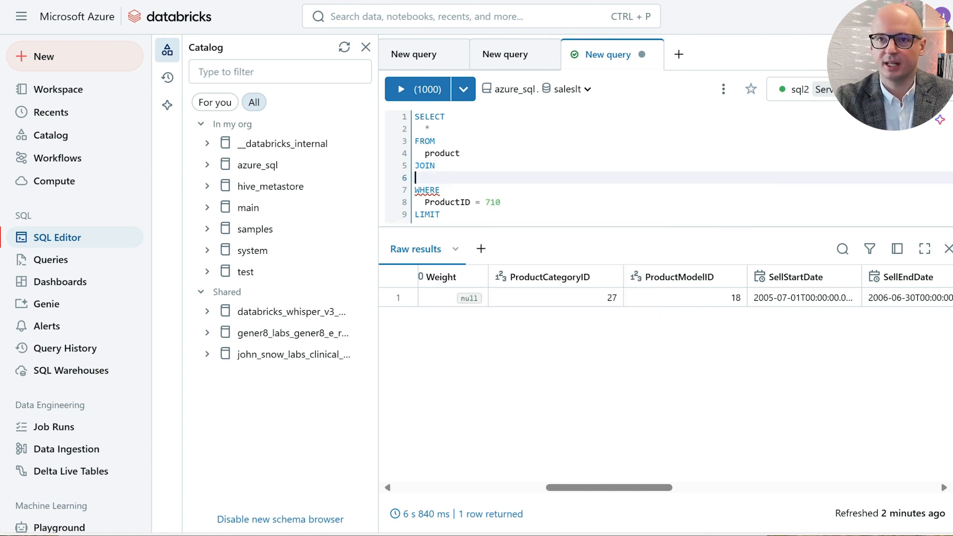
{"action": "type", "text": "mai"}
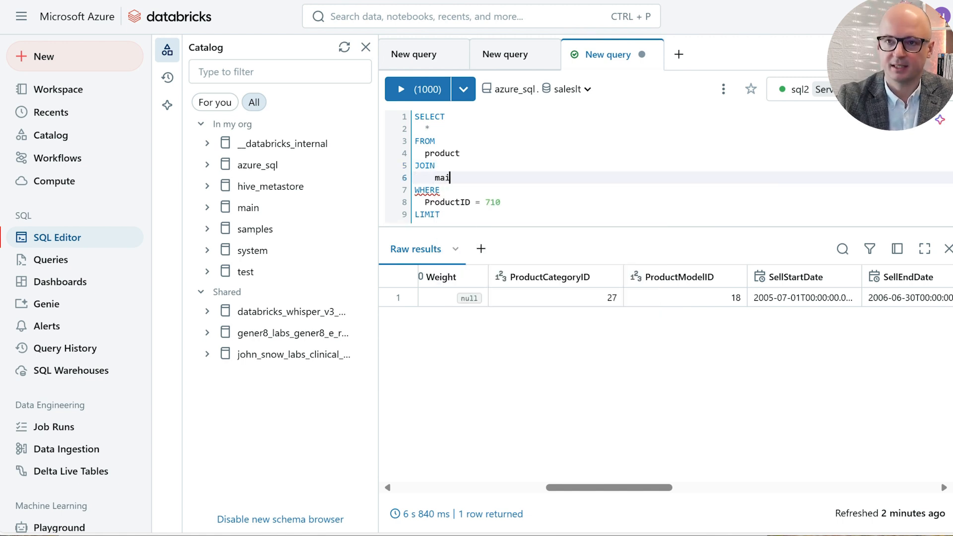
{"action": "type", "text": "n.sh"}
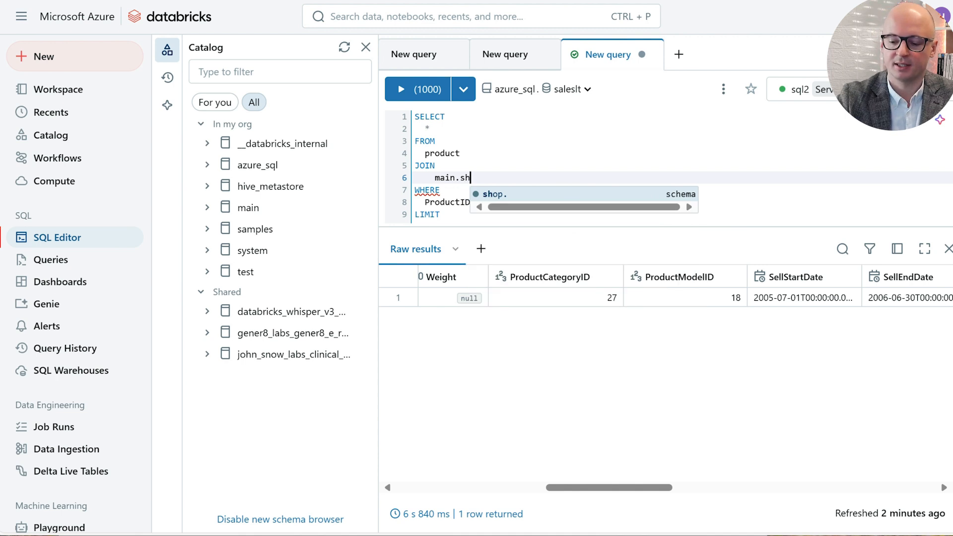
{"action": "type", "text": "op."}
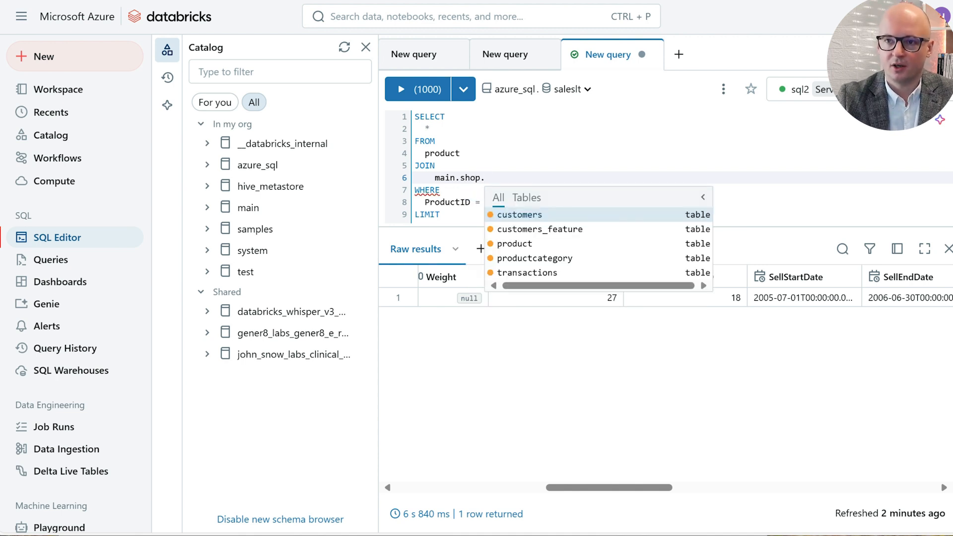
{"action": "left_click", "coordinate": [557, 259]}
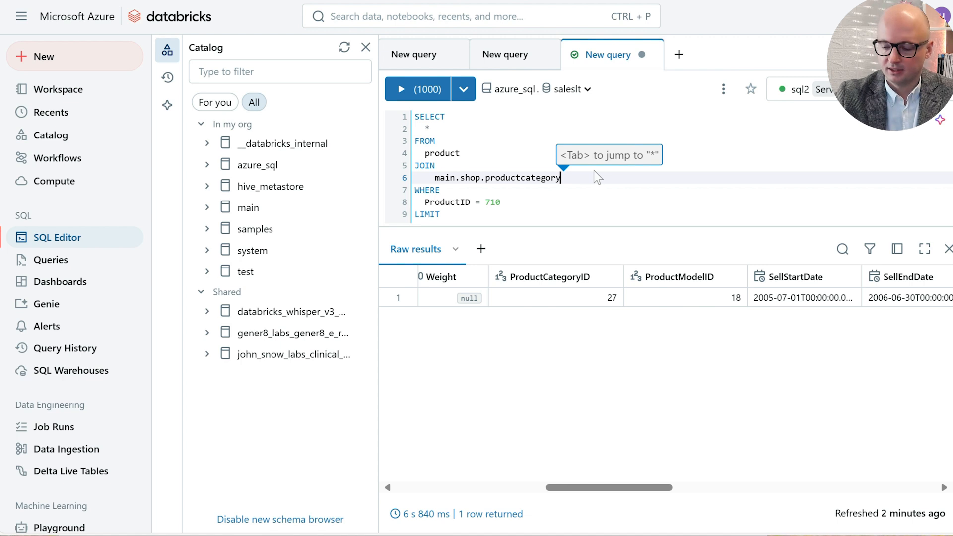
Step: Join on product.ProductCategoryID = ProductCategory.ProductCategoryID, select product.*, ProductCategory.Name without WHERE or LIMIT, and run the query
{"action": "key", "text": "Return"}
{"action": "type", "text": "ON"}
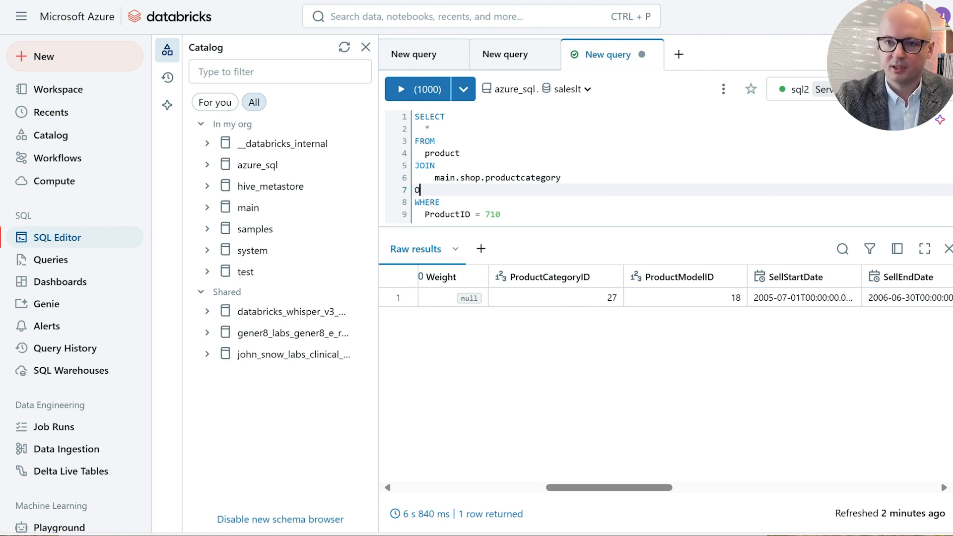
{"action": "key", "text": "Escape"}
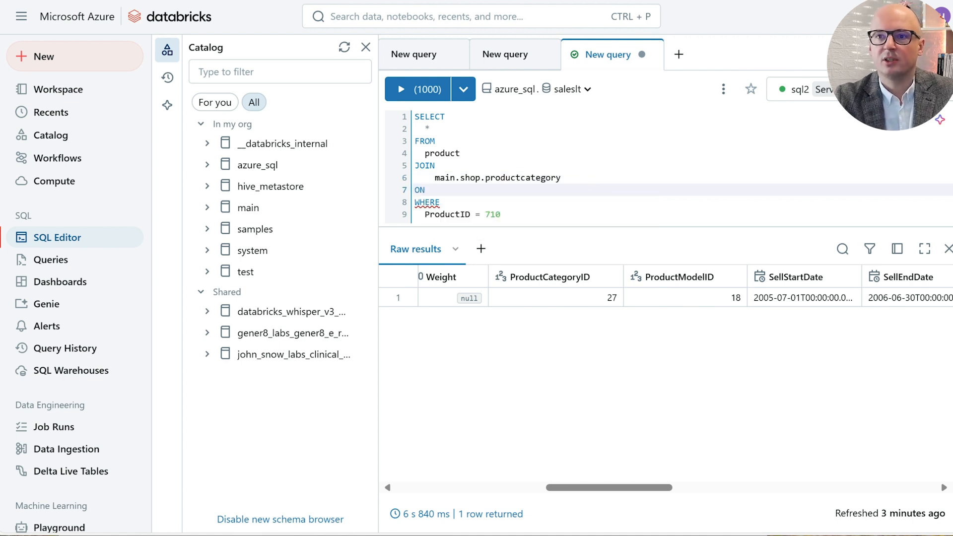
{"action": "key", "text": "Return"}
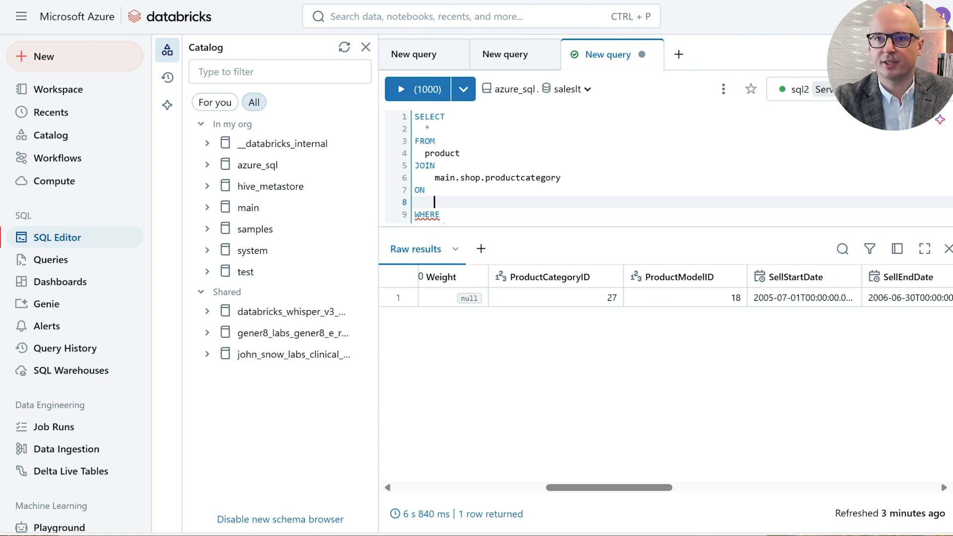
{"action": "type", "text": "p"}
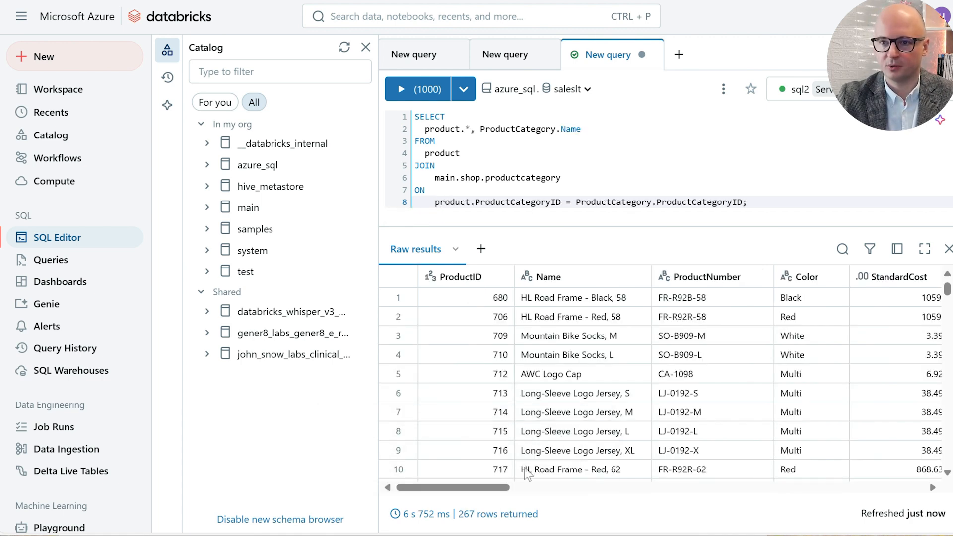
Step: Check the joined Name column in the results and alias ProductCategory.Name AS categoryName in the SELECT list
{"action": "left_click_drag", "start_coordinate": [489, 488], "coordinate": [882, 497]}
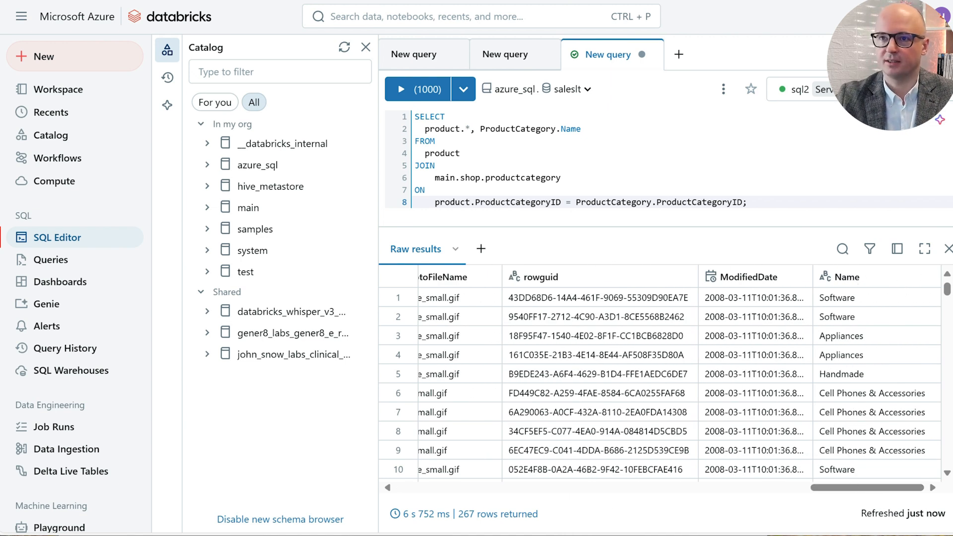
{"action": "left_click", "coordinate": [582, 129]}
{"action": "type", "text": "AS"}
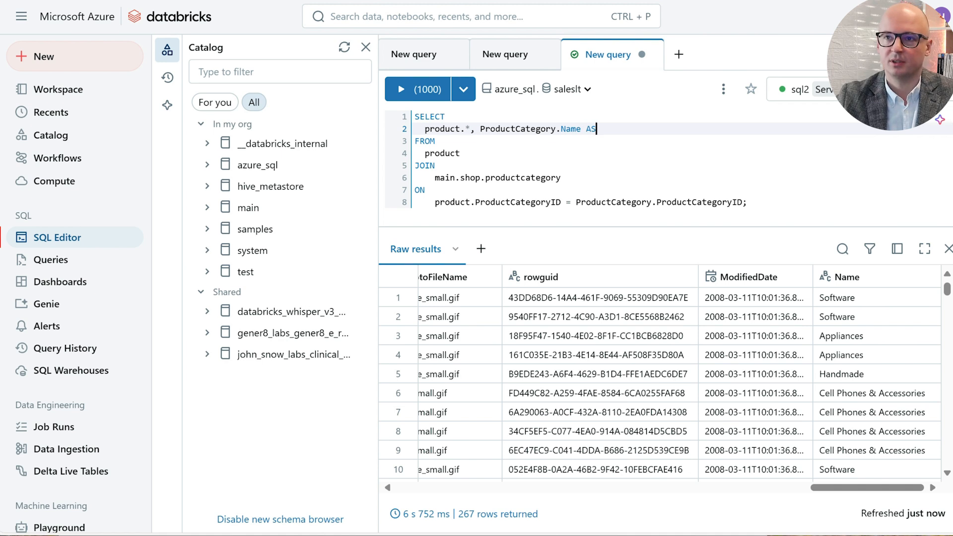
{"action": "type", "text": " catego"}
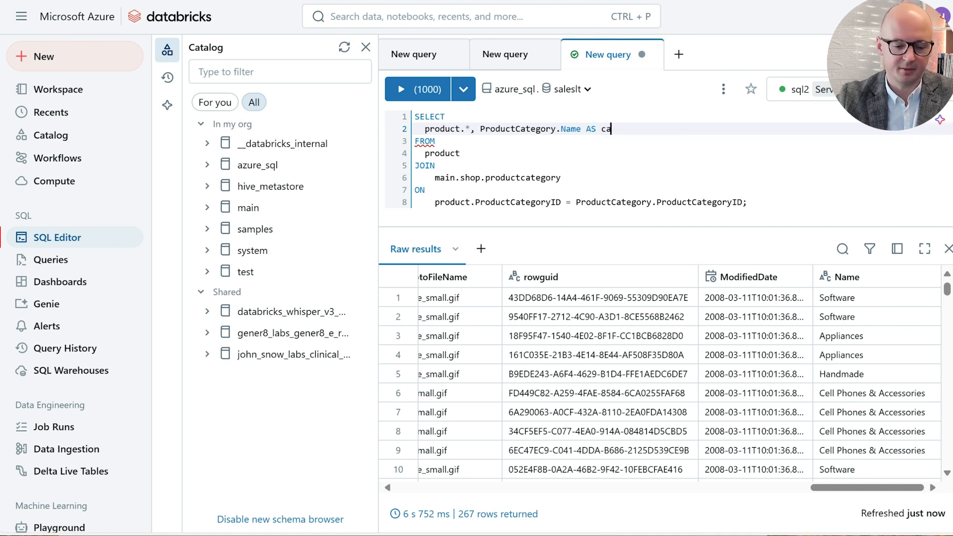
{"action": "type", "text": "ryName"}
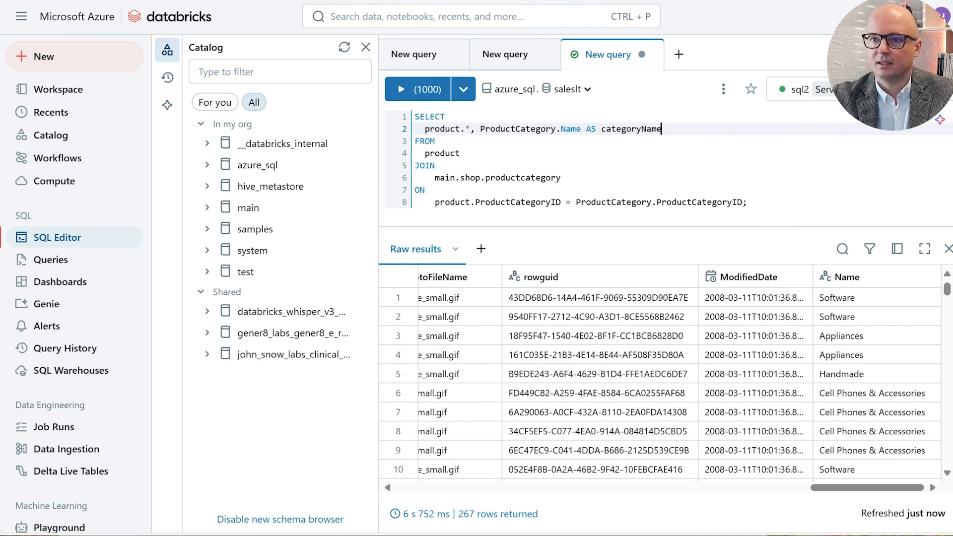
Step: Open the join query's profile and examine the azure_sql.saleslt.product scan's full federated query and the main.shop.productcategory scan
{"action": "left_click", "coordinate": [466, 519]}
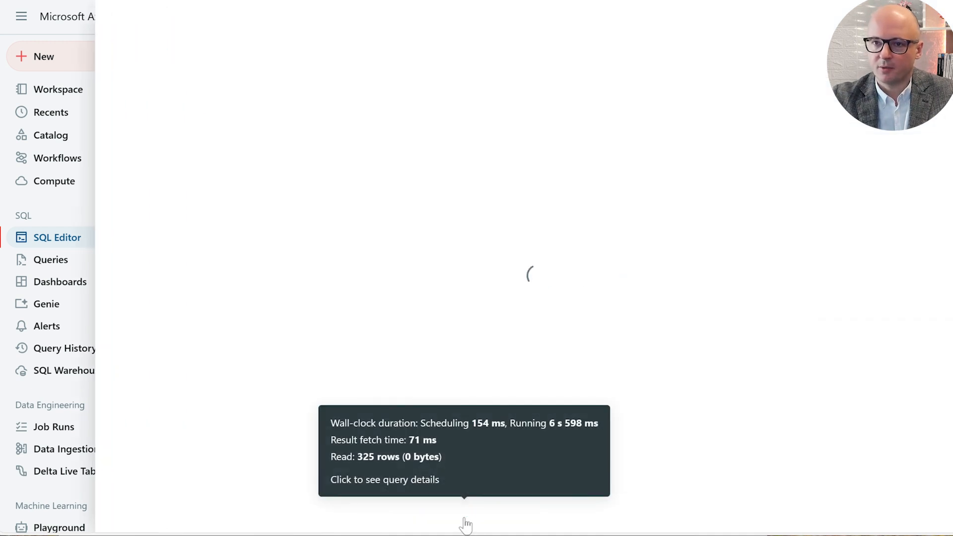
{"action": "left_click_drag", "start_coordinate": [315, 372], "coordinate": [309, 258]}
{"action": "mouse_move", "coordinate": [221, 343]}
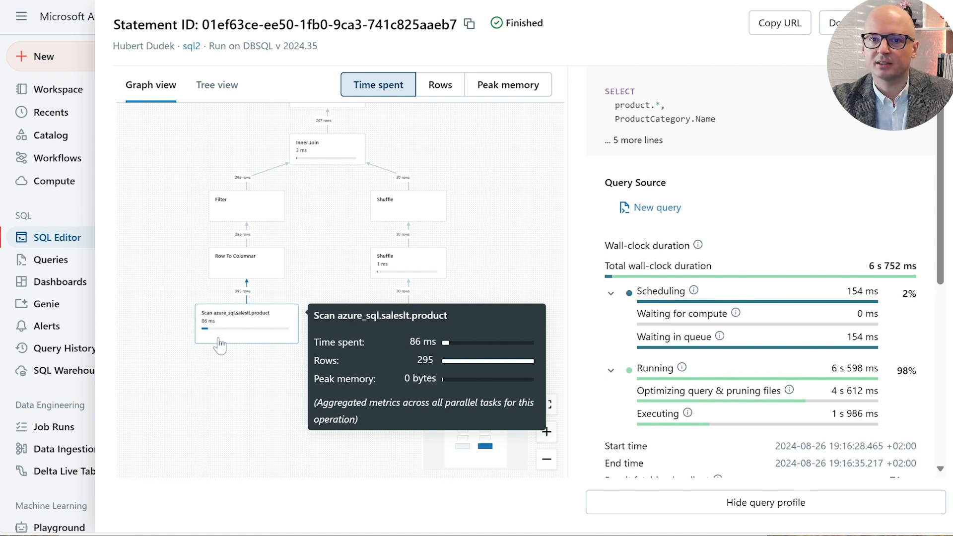
{"action": "left_click", "coordinate": [257, 327]}
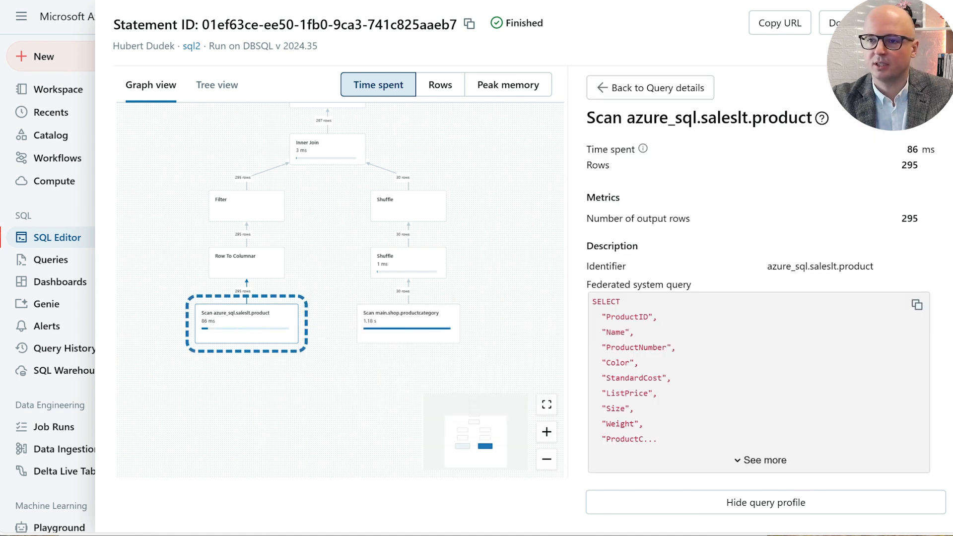
{"action": "scroll", "coordinate": [643, 326], "scroll_direction": "down", "scroll_amount": 1}
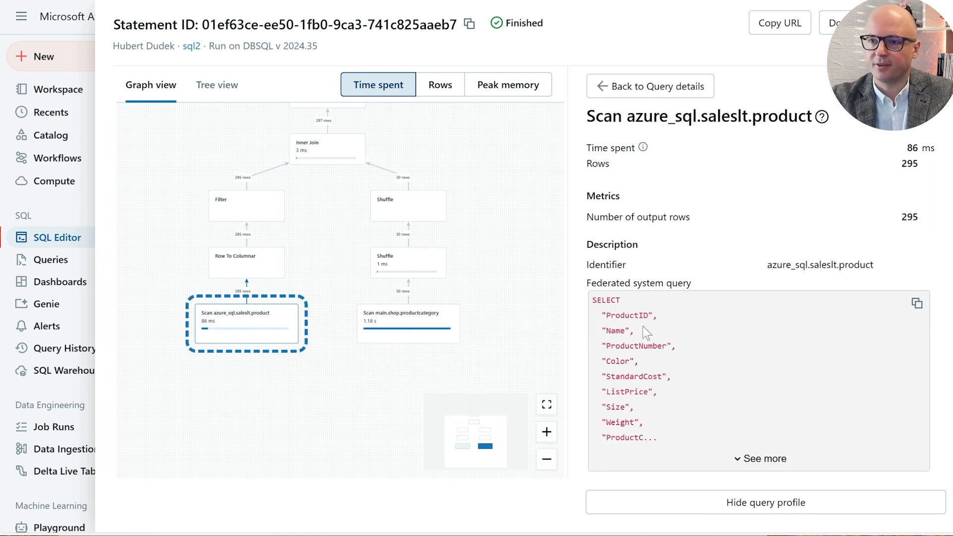
{"action": "left_click", "coordinate": [750, 464]}
{"action": "scroll", "coordinate": [738, 397], "scroll_direction": "down", "scroll_amount": 2}
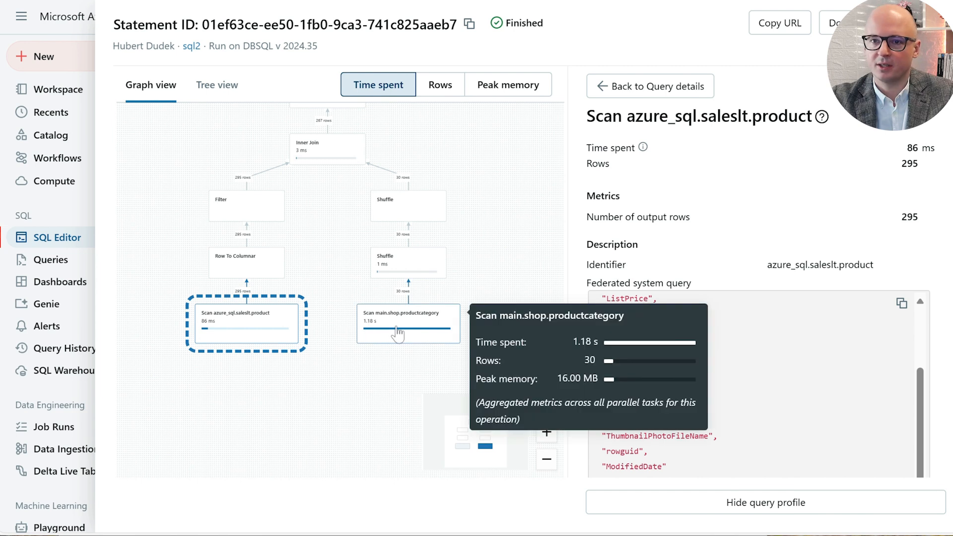
{"action": "left_click", "coordinate": [397, 331]}
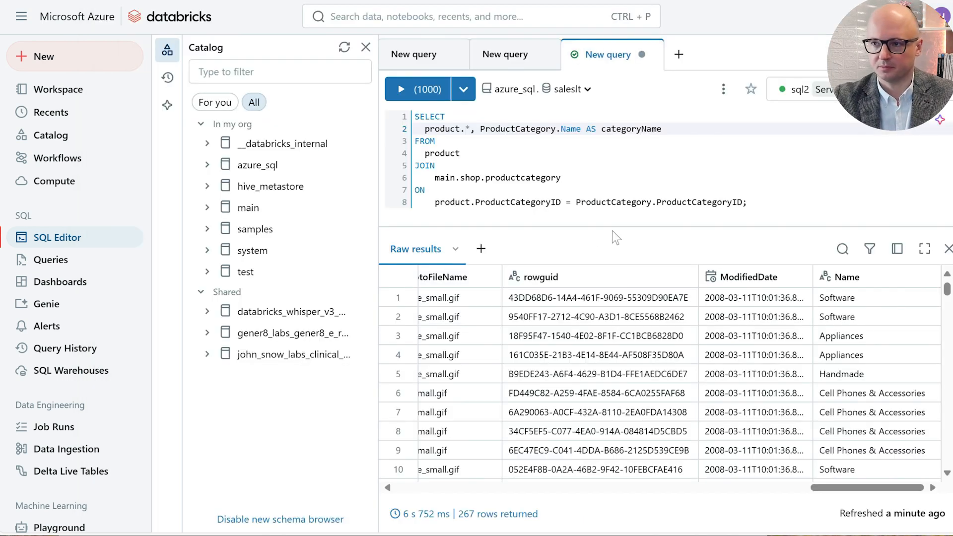
Step: Insert an empty line above SELECT and qualify the FROM table as azure_sql.saleslt.product
{"action": "left_click", "coordinate": [416, 118]}
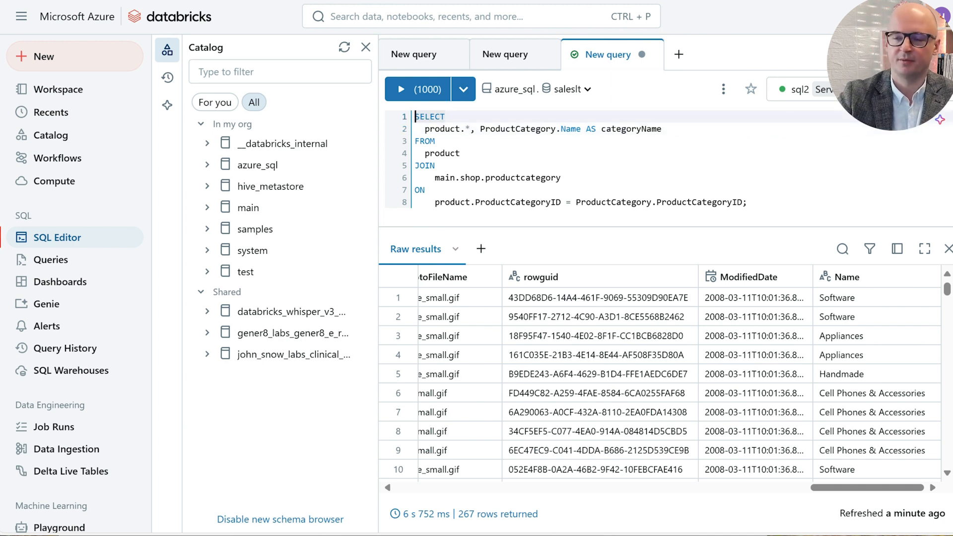
{"action": "key", "text": "Return"}
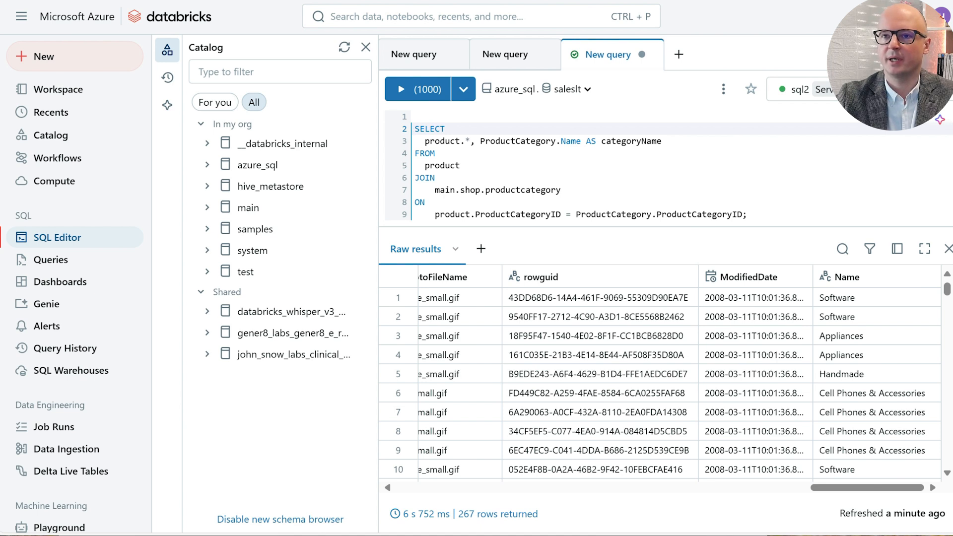
{"action": "left_click_drag", "start_coordinate": [434, 189], "coordinate": [561, 190]}
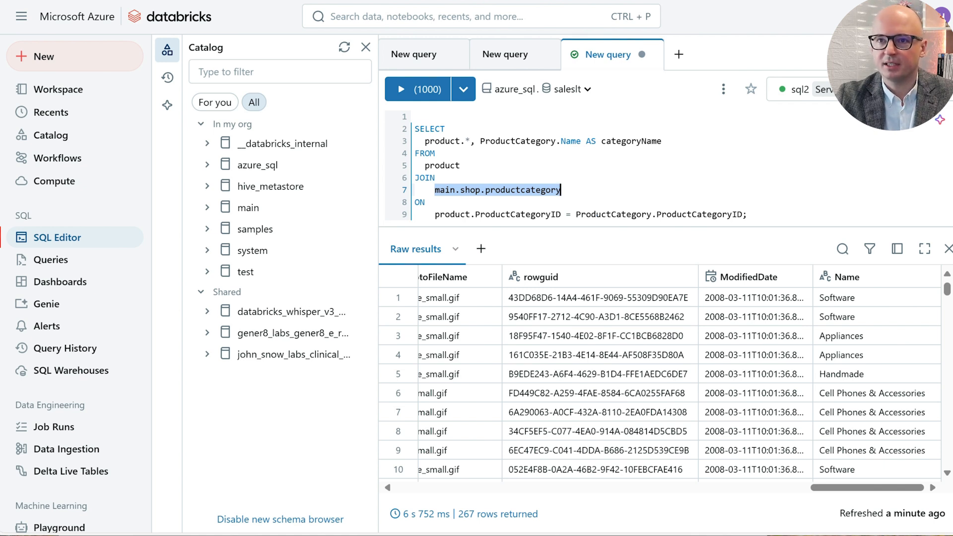
{"action": "left_click", "coordinate": [425, 165]}
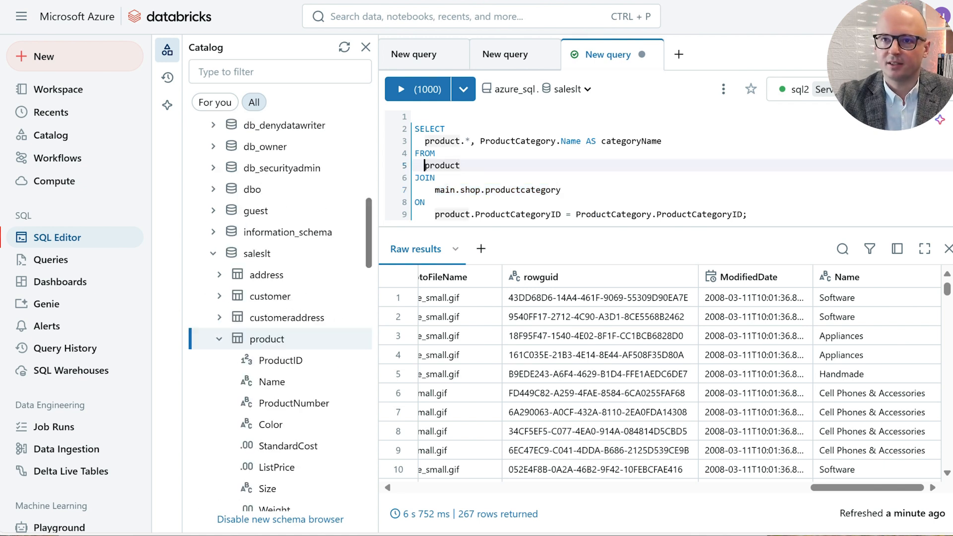
{"action": "type", "text": "azure"}
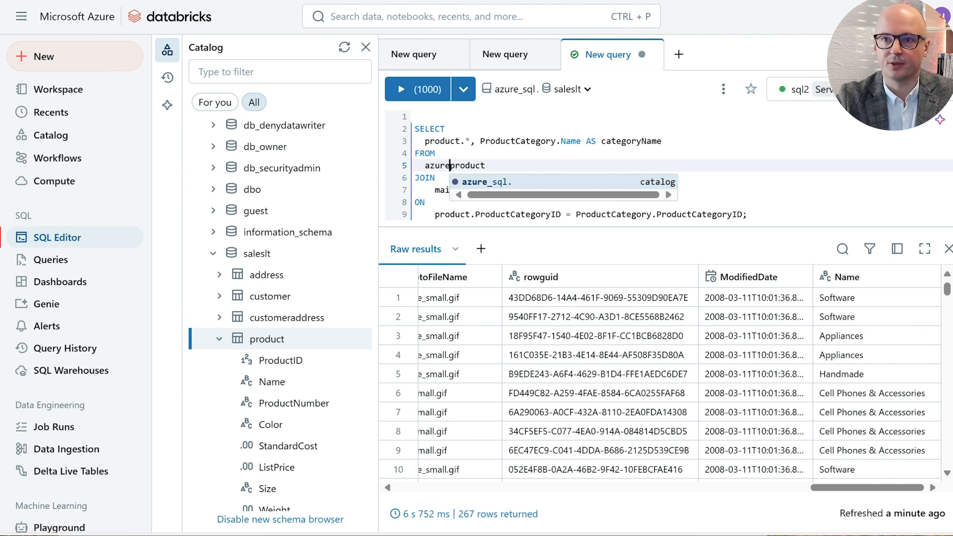
{"action": "key", "text": "Tab"}
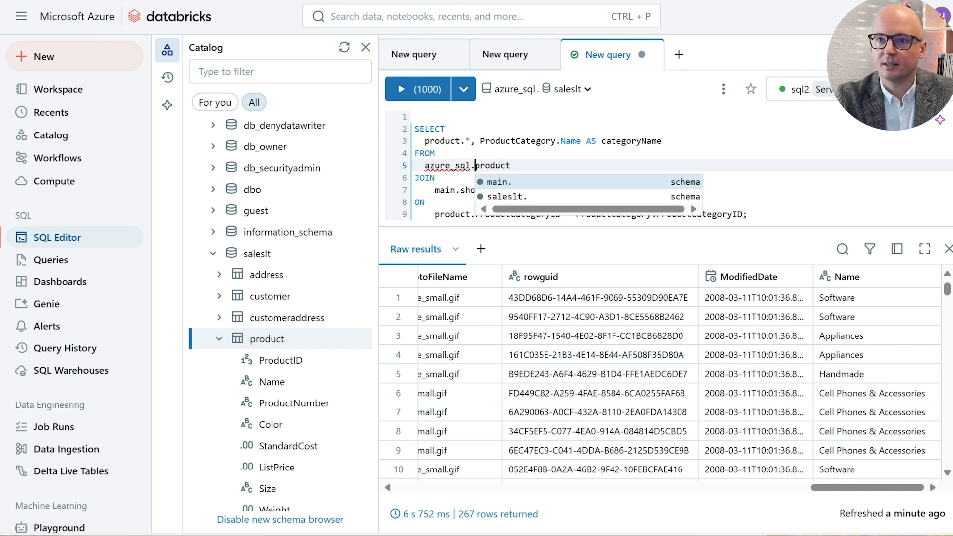
{"action": "key", "text": "Down"}
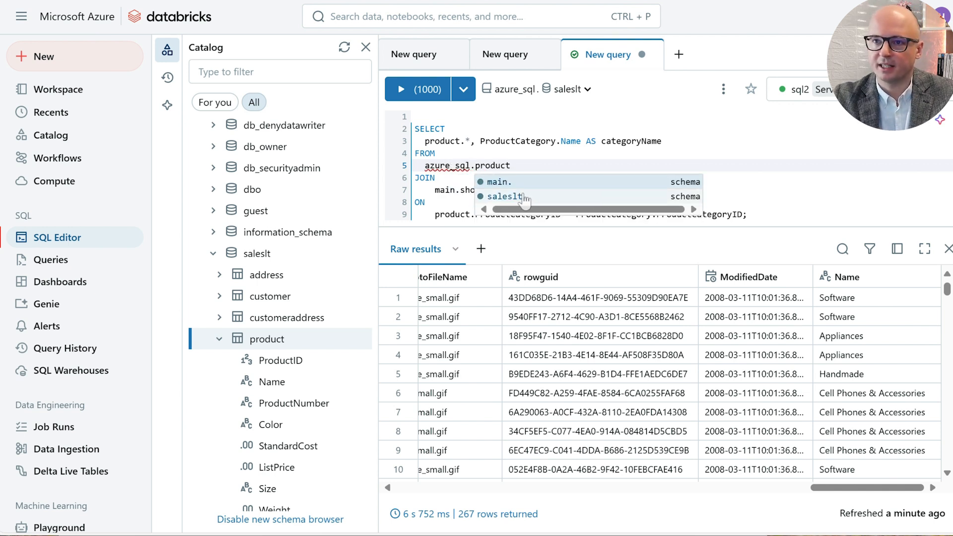
{"action": "key", "text": "Tab"}
{"action": "key", "text": "Escape"}
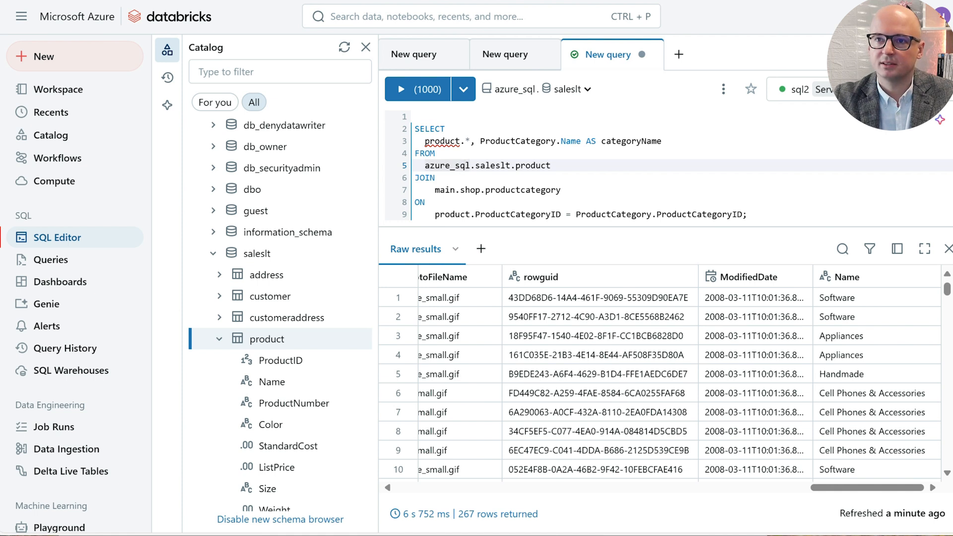
Step: Copy the azure_sql.saleslt. prefix from the FROM clause onto product.* in the SELECT list
{"action": "left_click_drag", "start_coordinate": [516, 165], "coordinate": [424, 165]}
{"action": "key", "text": "ctrl+c"}
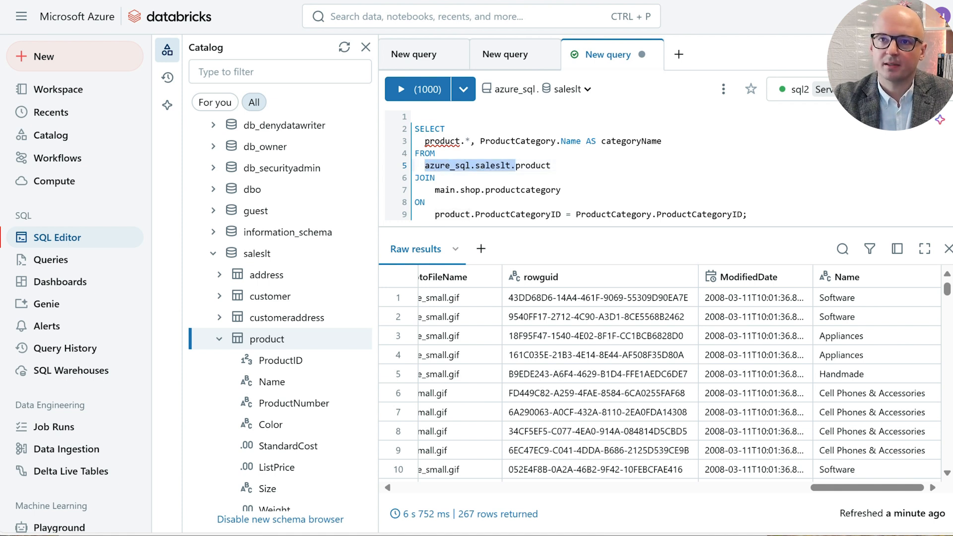
{"action": "left_click", "coordinate": [425, 141]}
{"action": "key", "text": "ctrl+v"}
Step: Add CREATE MATERIALIZED VIEW IF NOT EXISTS main.shop.external_products AS above the SELECT and run the statement
{"action": "left_click", "coordinate": [416, 117]}
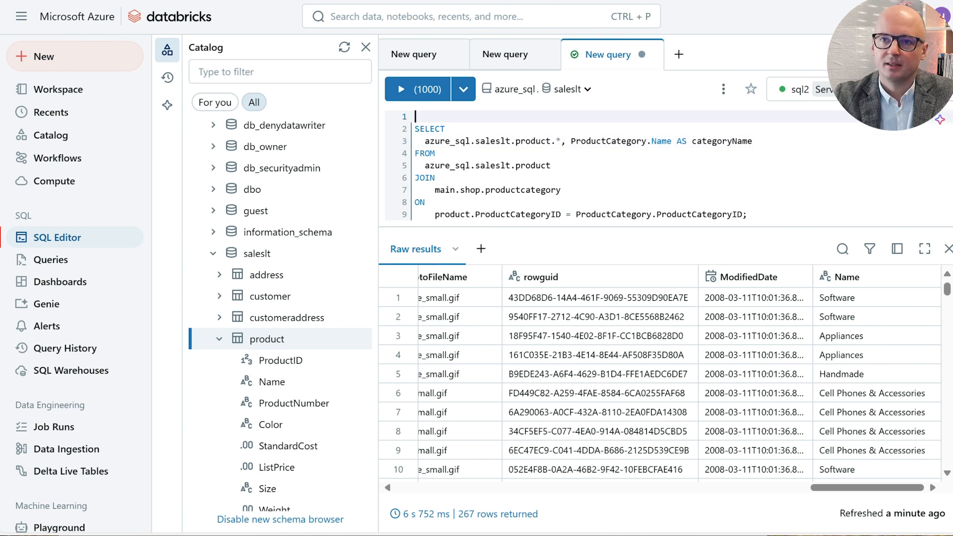
{"action": "type", "text": "CREA"}
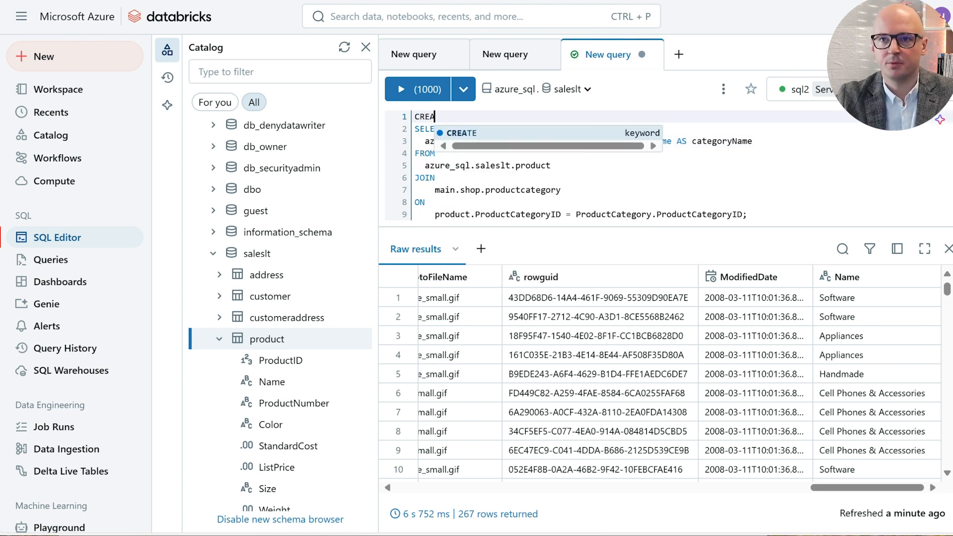
{"action": "type", "text": "TE MA"}
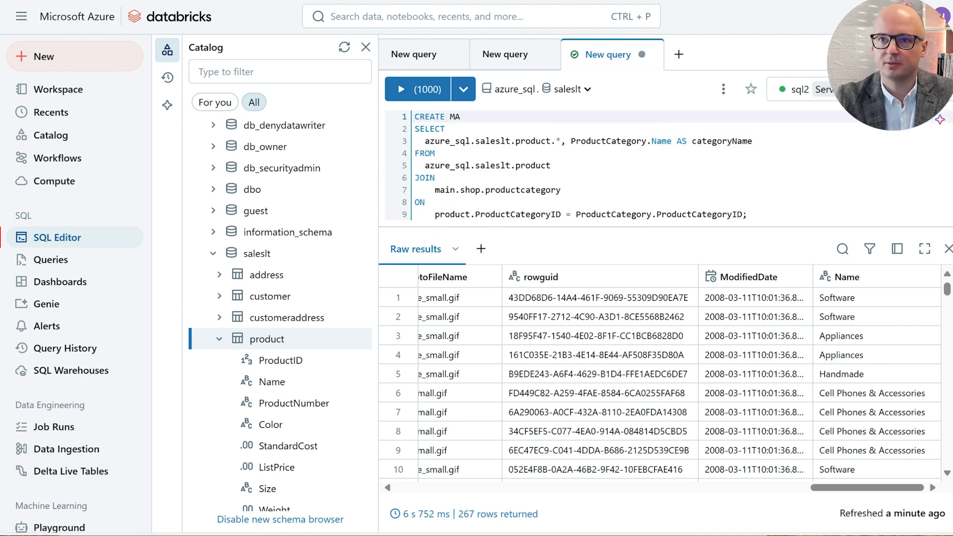
{"action": "key", "text": "Tab"}
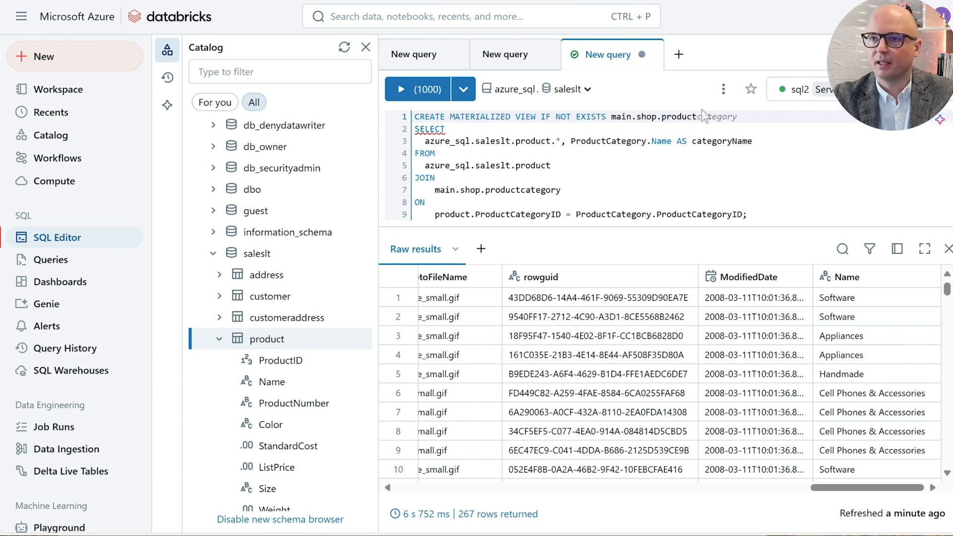
{"action": "key", "text": "ctrl+Left"}
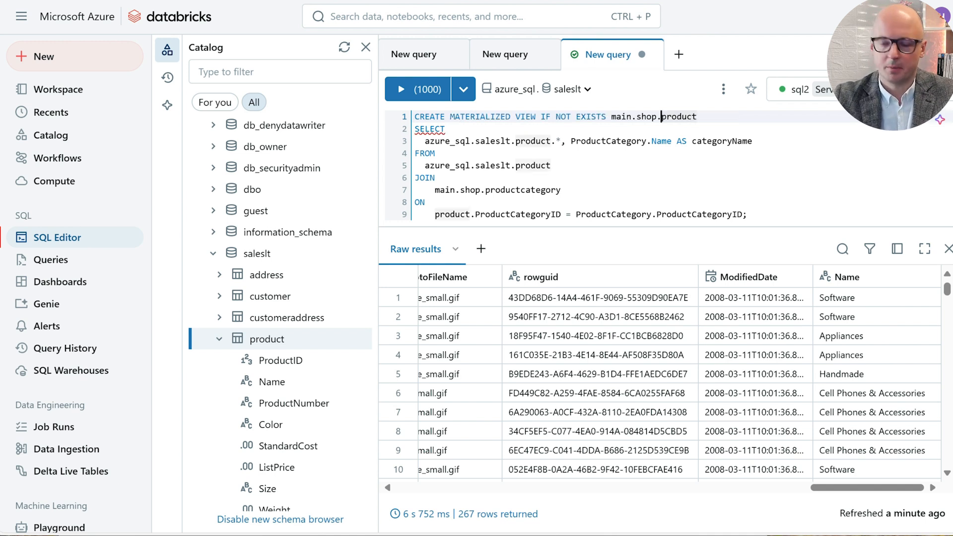
{"action": "type", "text": "external"}
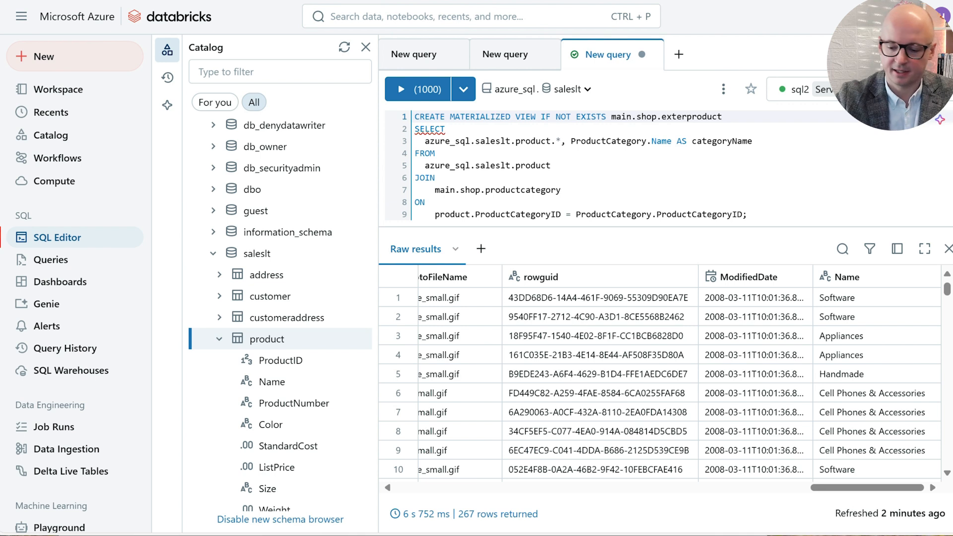
{"action": "type", "text": "_"}
{"action": "key", "text": "End"}
{"action": "type", "text": "s"}
{"action": "key", "text": "Return"}
{"action": "type", "text": "AS"}
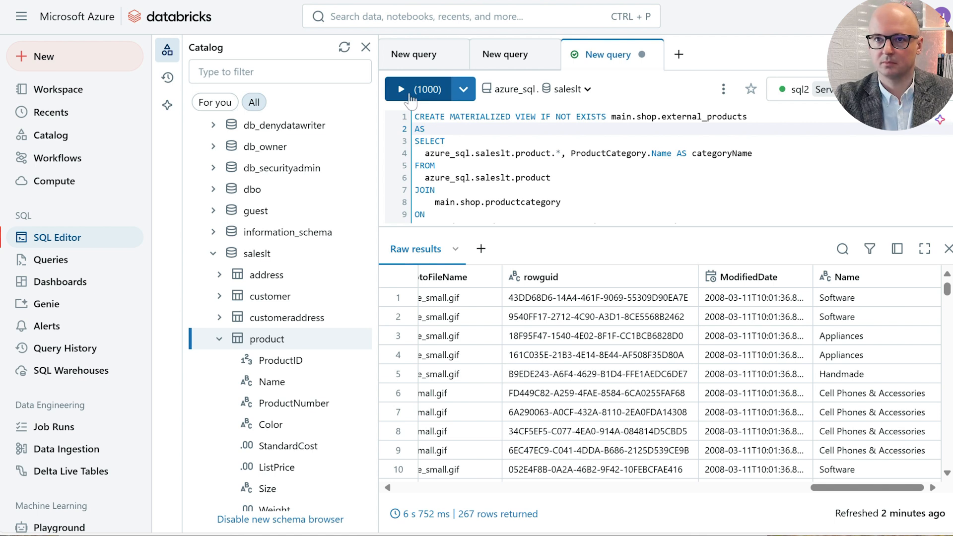
{"action": "left_click", "coordinate": [410, 95]}
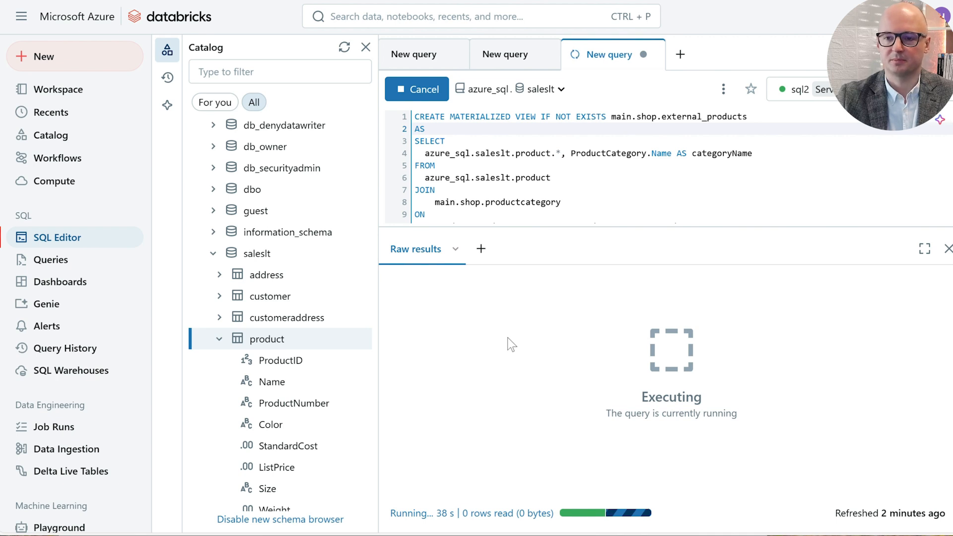
Step: Open the external_products materialized view from the main catalog's shop schema in Catalog Explorer
{"action": "left_click", "coordinate": [63, 141]}
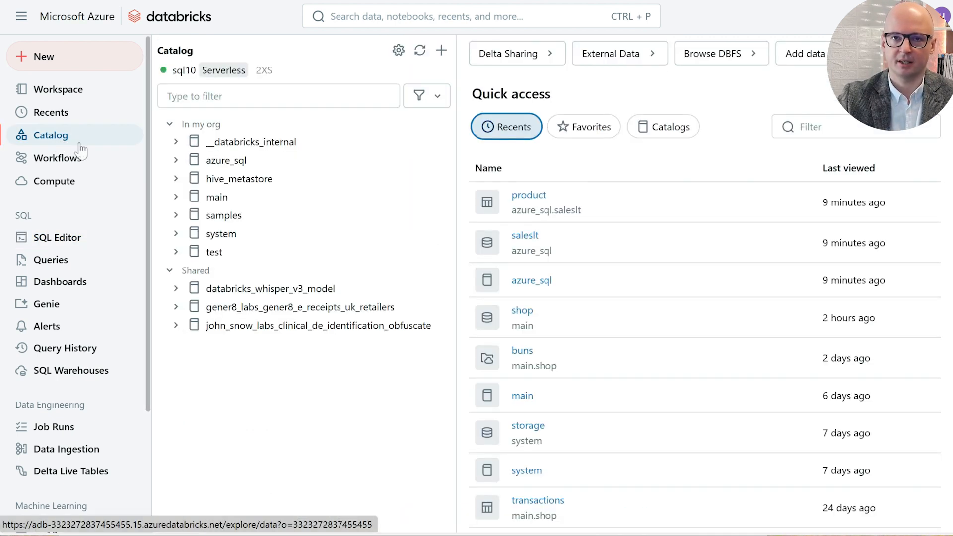
{"action": "left_click", "coordinate": [176, 197]}
{"action": "scroll", "coordinate": [291, 378], "scroll_direction": "down", "scroll_amount": 2}
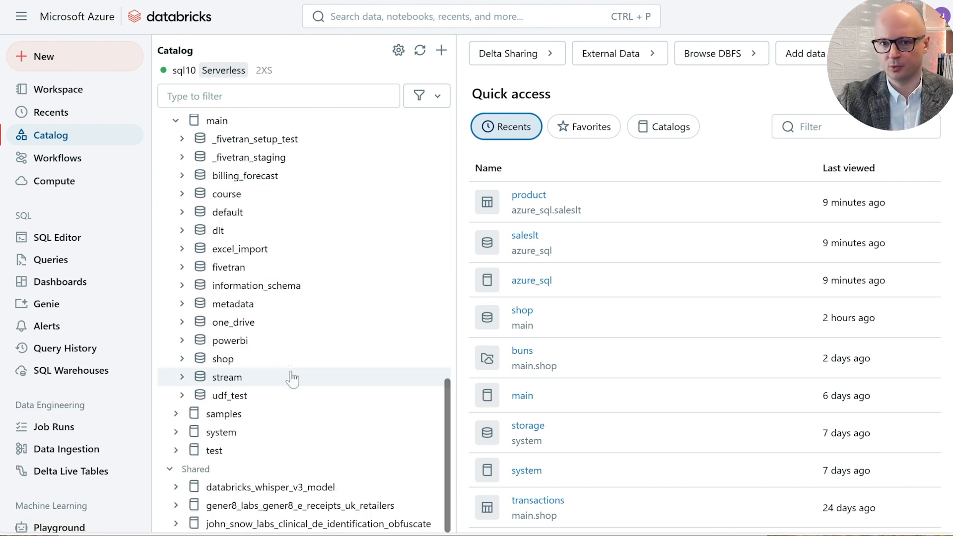
{"action": "left_click", "coordinate": [223, 359]}
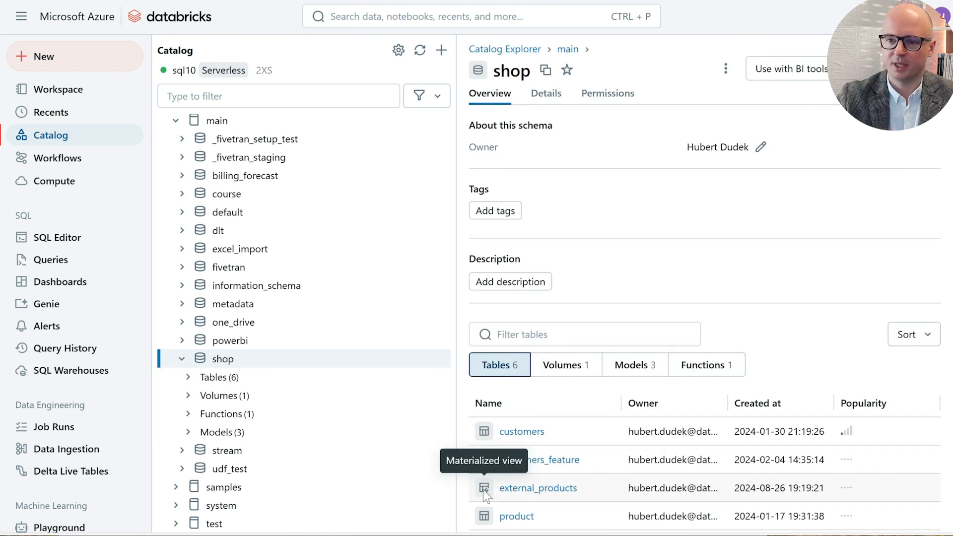
{"action": "left_click", "coordinate": [526, 489]}
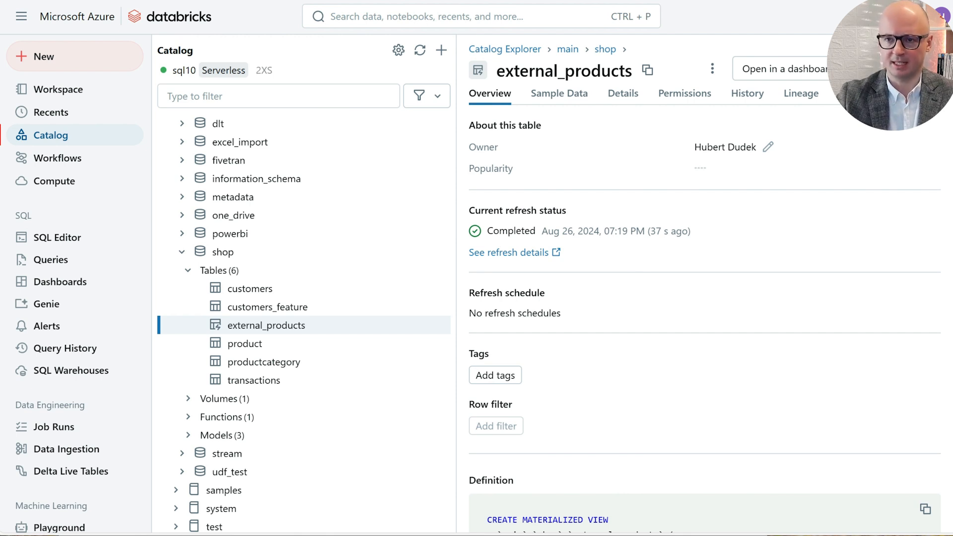
Step: Open the refresh details of external_products in a separate tab and review the view's overview and definition
{"action": "right_click", "coordinate": [501, 255]}
{"action": "left_click", "coordinate": [529, 261]}
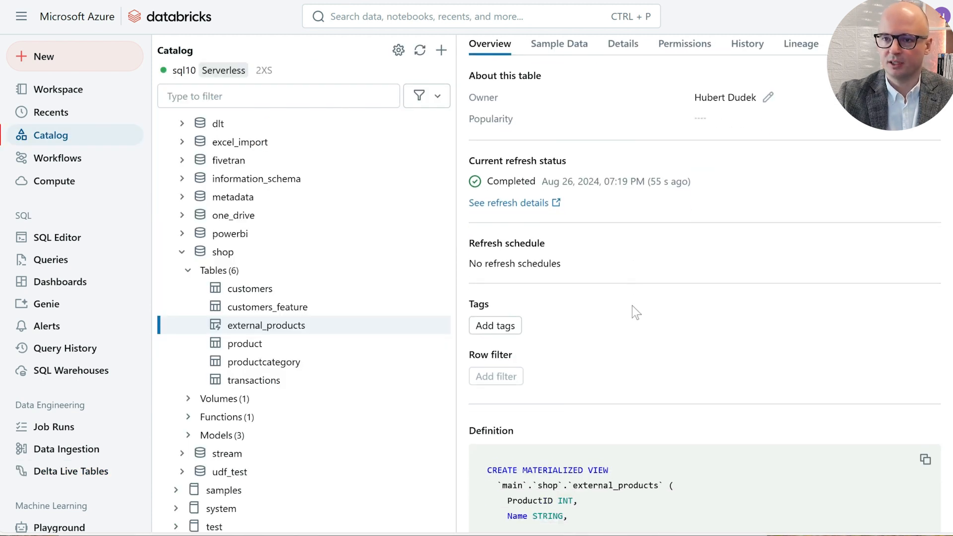
{"action": "scroll", "coordinate": [633, 306], "scroll_direction": "down", "scroll_amount": 3}
{"action": "scroll", "coordinate": [629, 306], "scroll_direction": "down", "scroll_amount": 3}
{"action": "scroll", "coordinate": [626, 305], "scroll_direction": "up", "scroll_amount": 6}
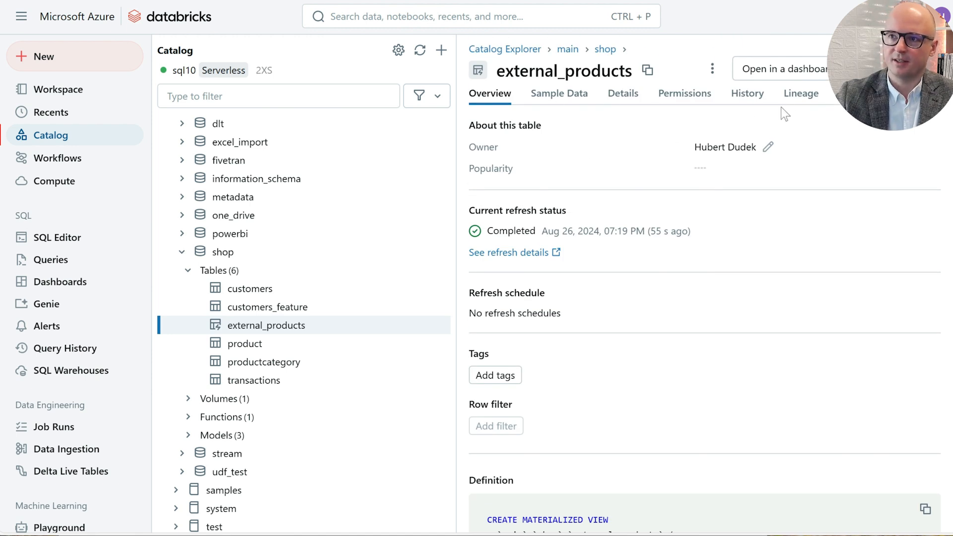
Step: Open the lineage graph of external_products, examine its upstream tables, and close the graph
{"action": "left_click", "coordinate": [799, 102]}
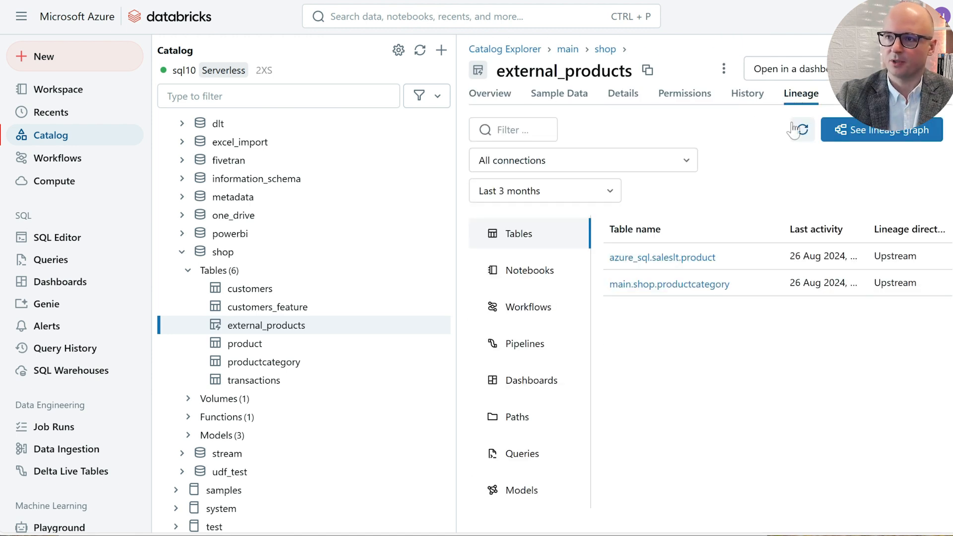
{"action": "left_click", "coordinate": [880, 144]}
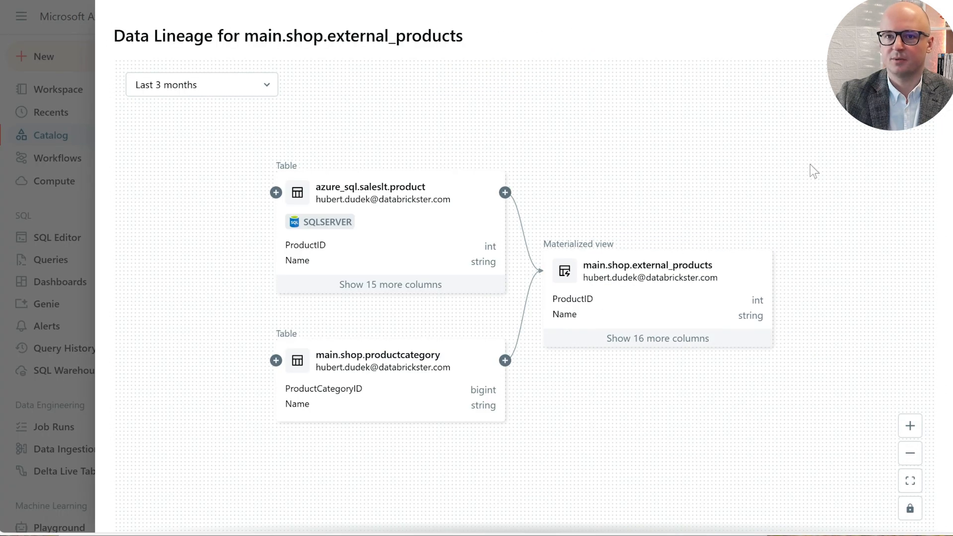
{"action": "mouse_move", "coordinate": [311, 226]}
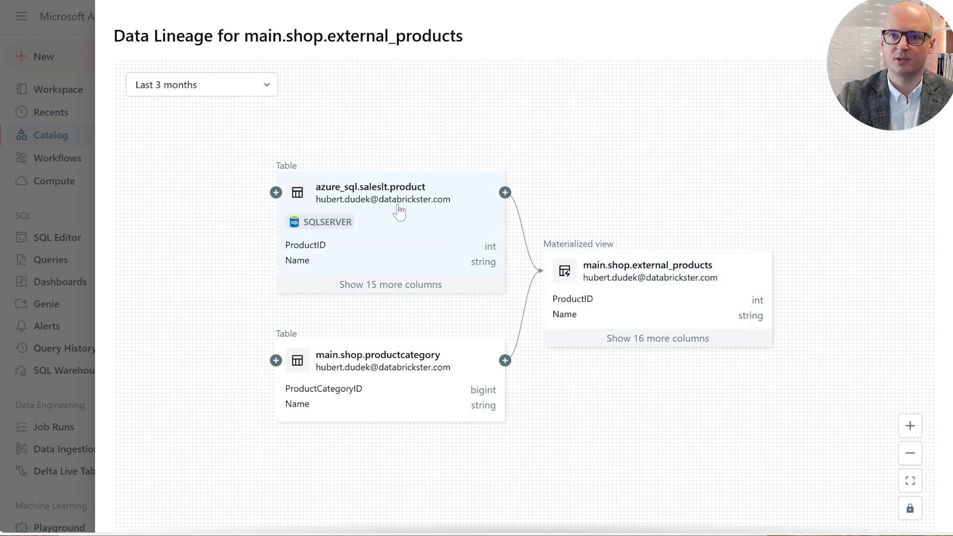
{"action": "left_click", "coordinate": [923, 36]}
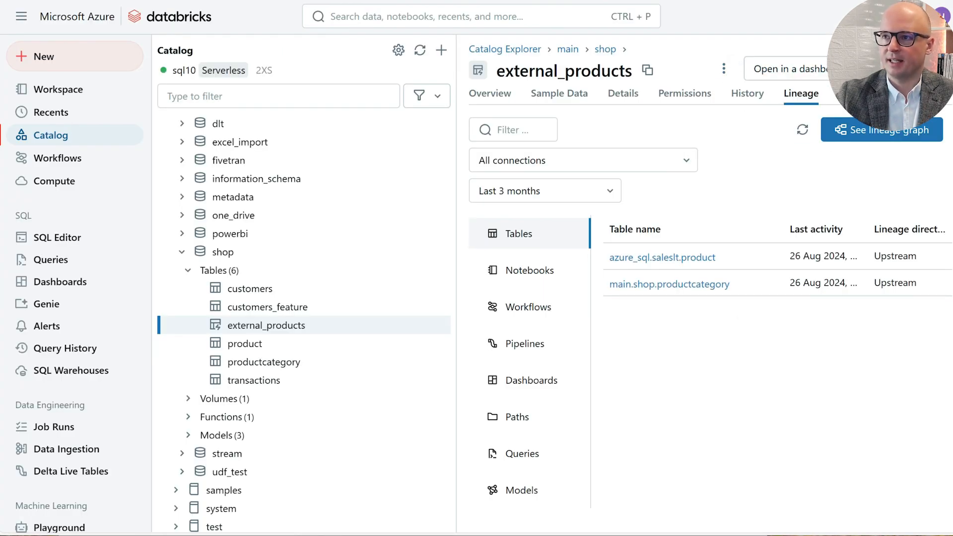
{"action": "left_click", "coordinate": [916, 69]}
{"action": "left_click", "coordinate": [724, 68]}
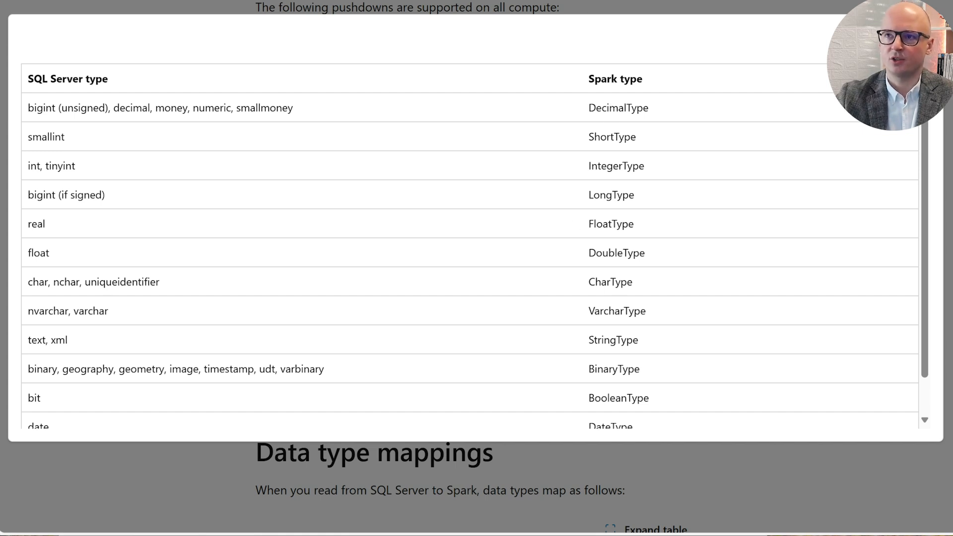
Step: Close the expanded SQL Server to Spark type table and review the Supported pushdowns section of the documentation
{"action": "left_click", "coordinate": [671, 475]}
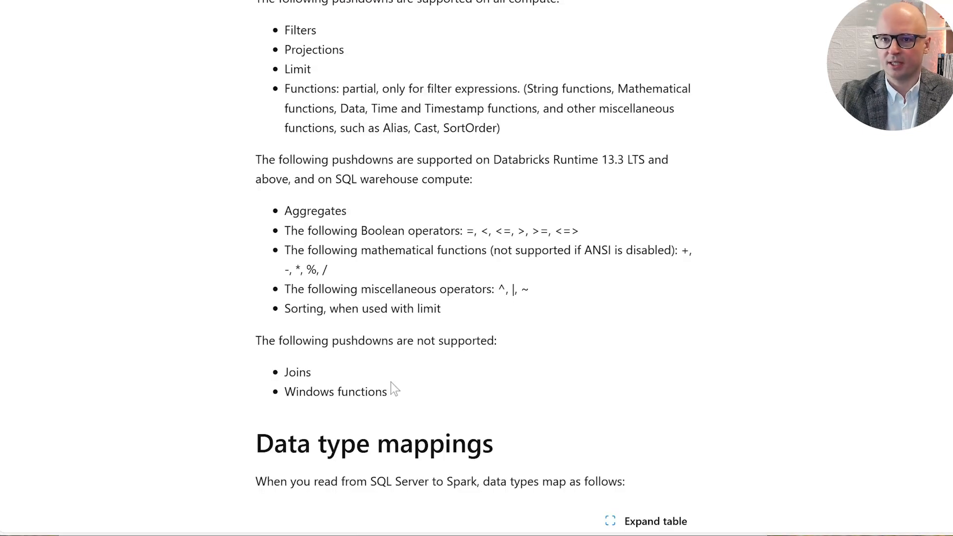
{"action": "scroll", "coordinate": [391, 382], "scroll_direction": "up", "scroll_amount": 5}
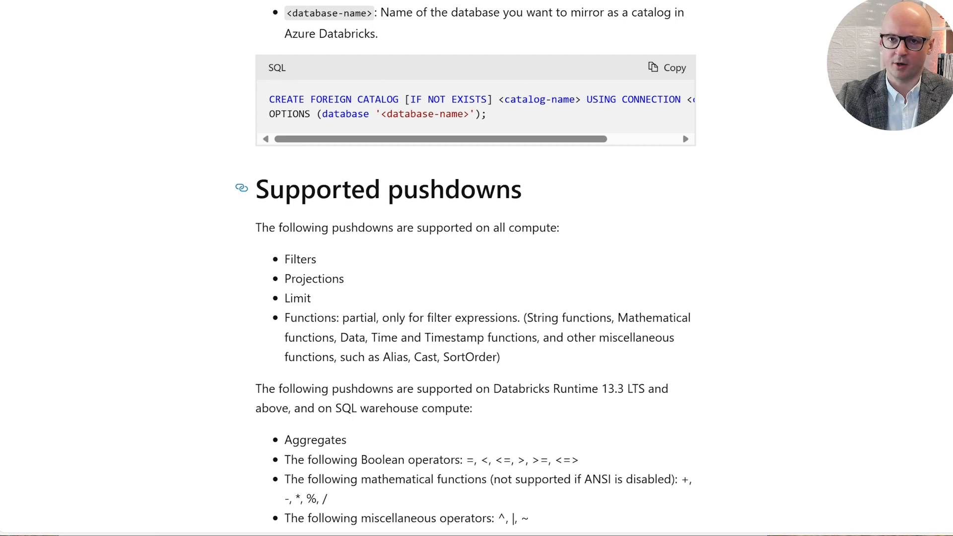